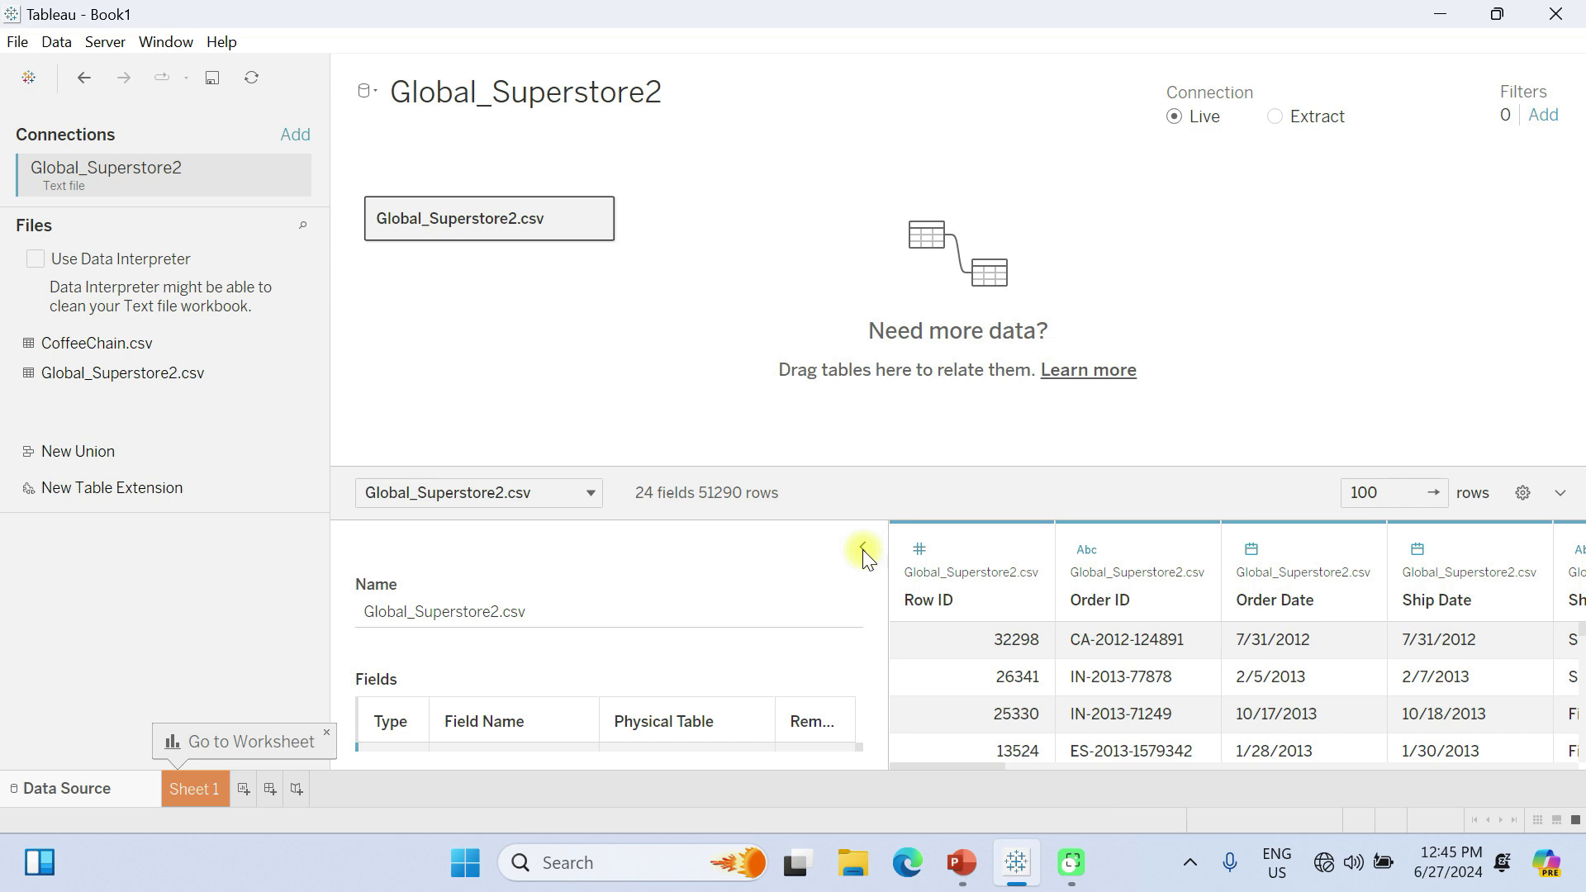
Collapse the table details and look through the columns of the Global_Superstore2.csv data preview.
left_click(863, 549)
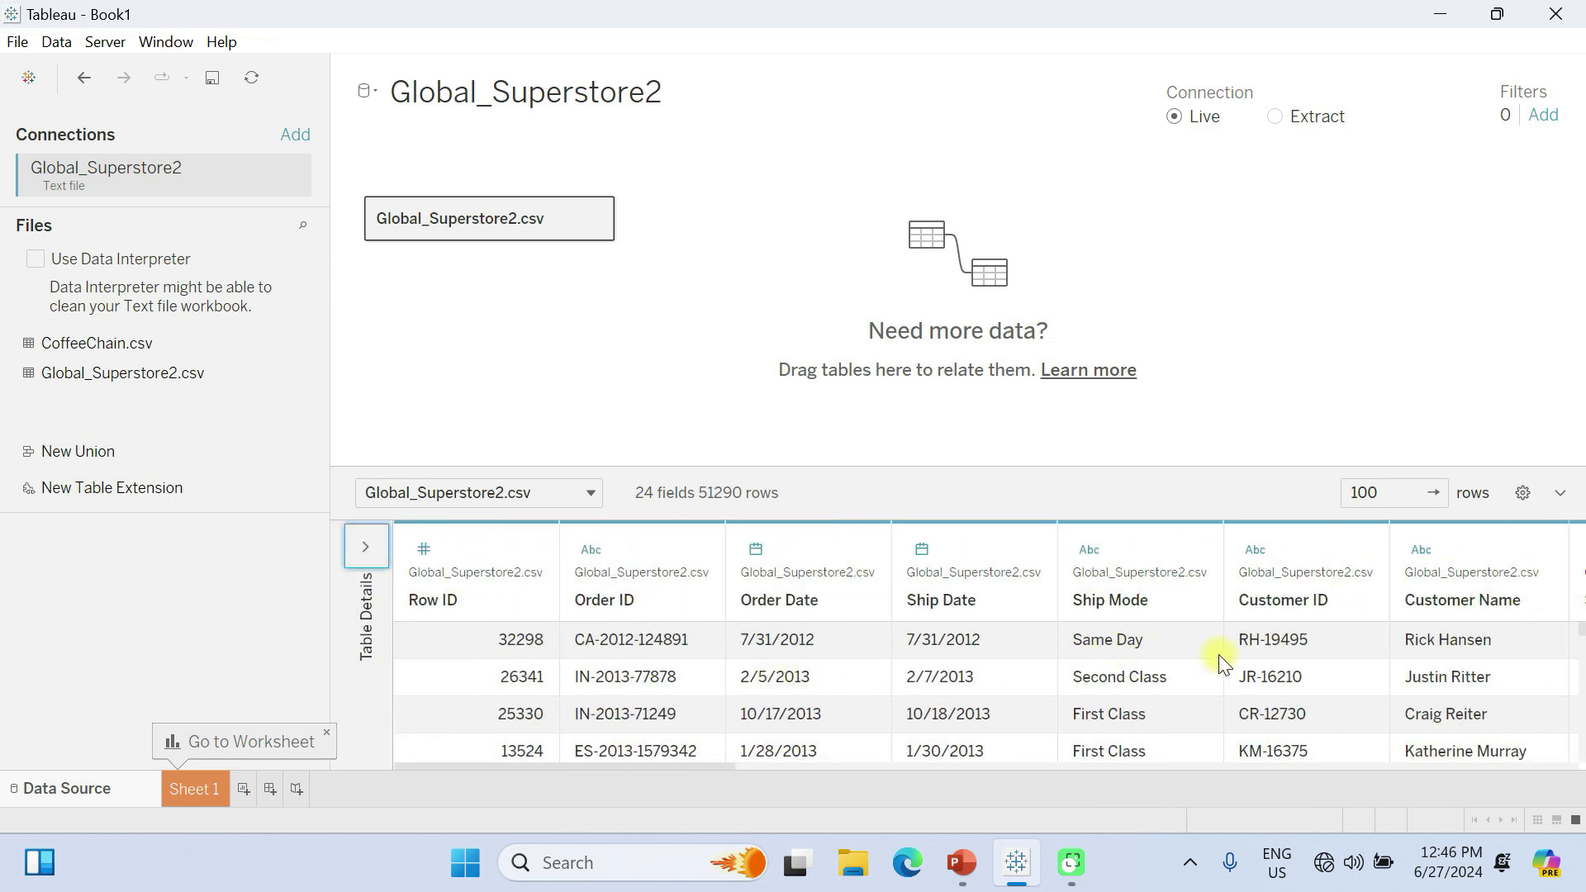
scroll(1343, 678, "right", 10)
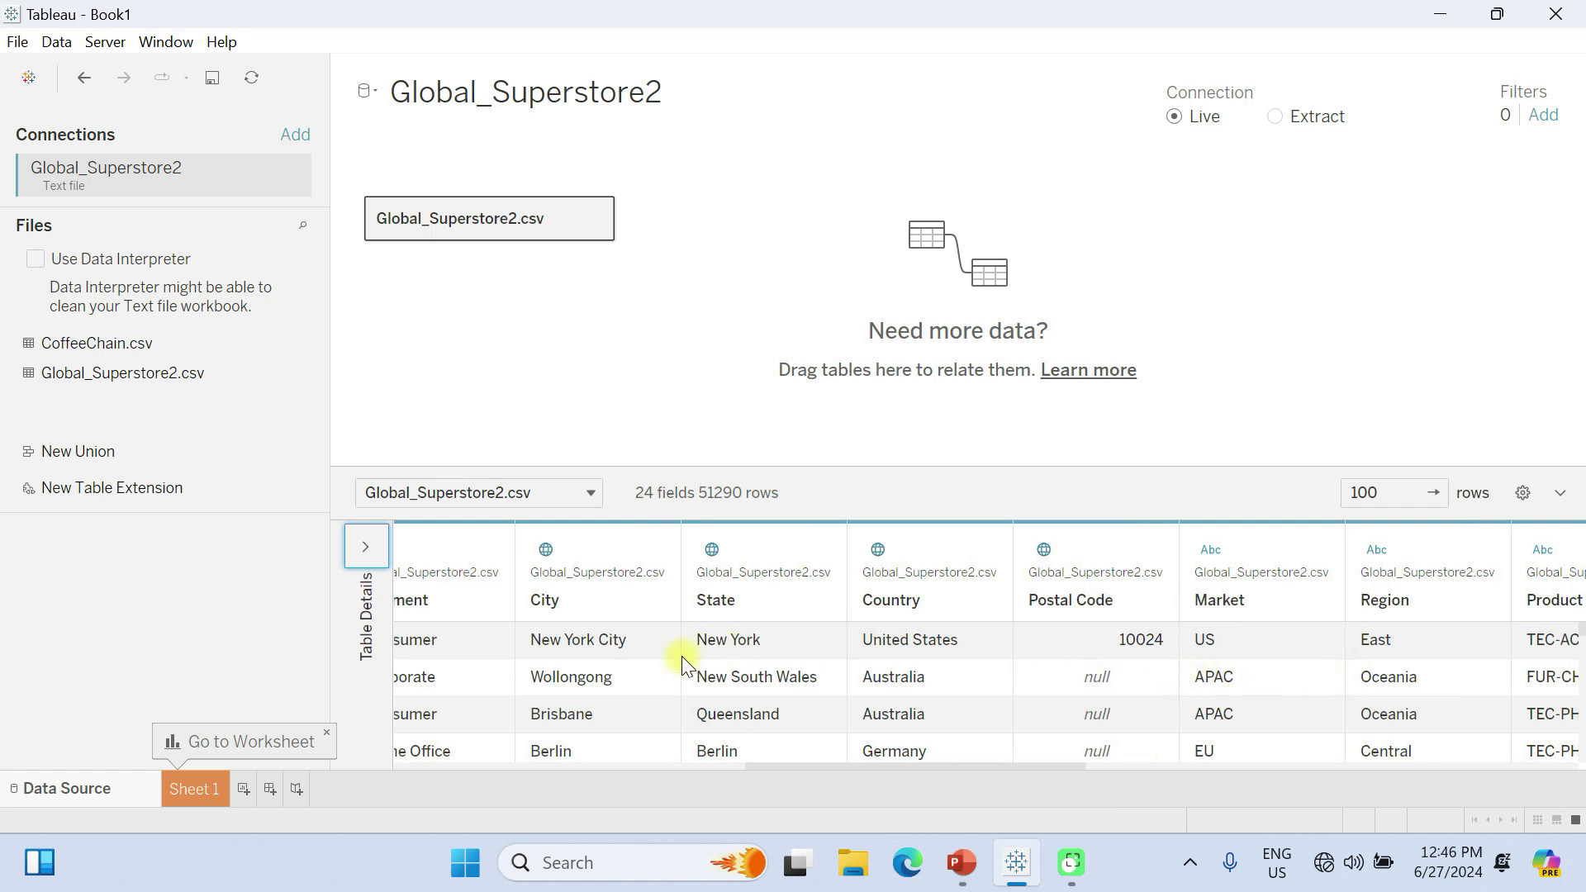
Open Sheet 1 and rename it as Highlight Text Table.
left_click(187, 789)
double_click(191, 787)
type("H")
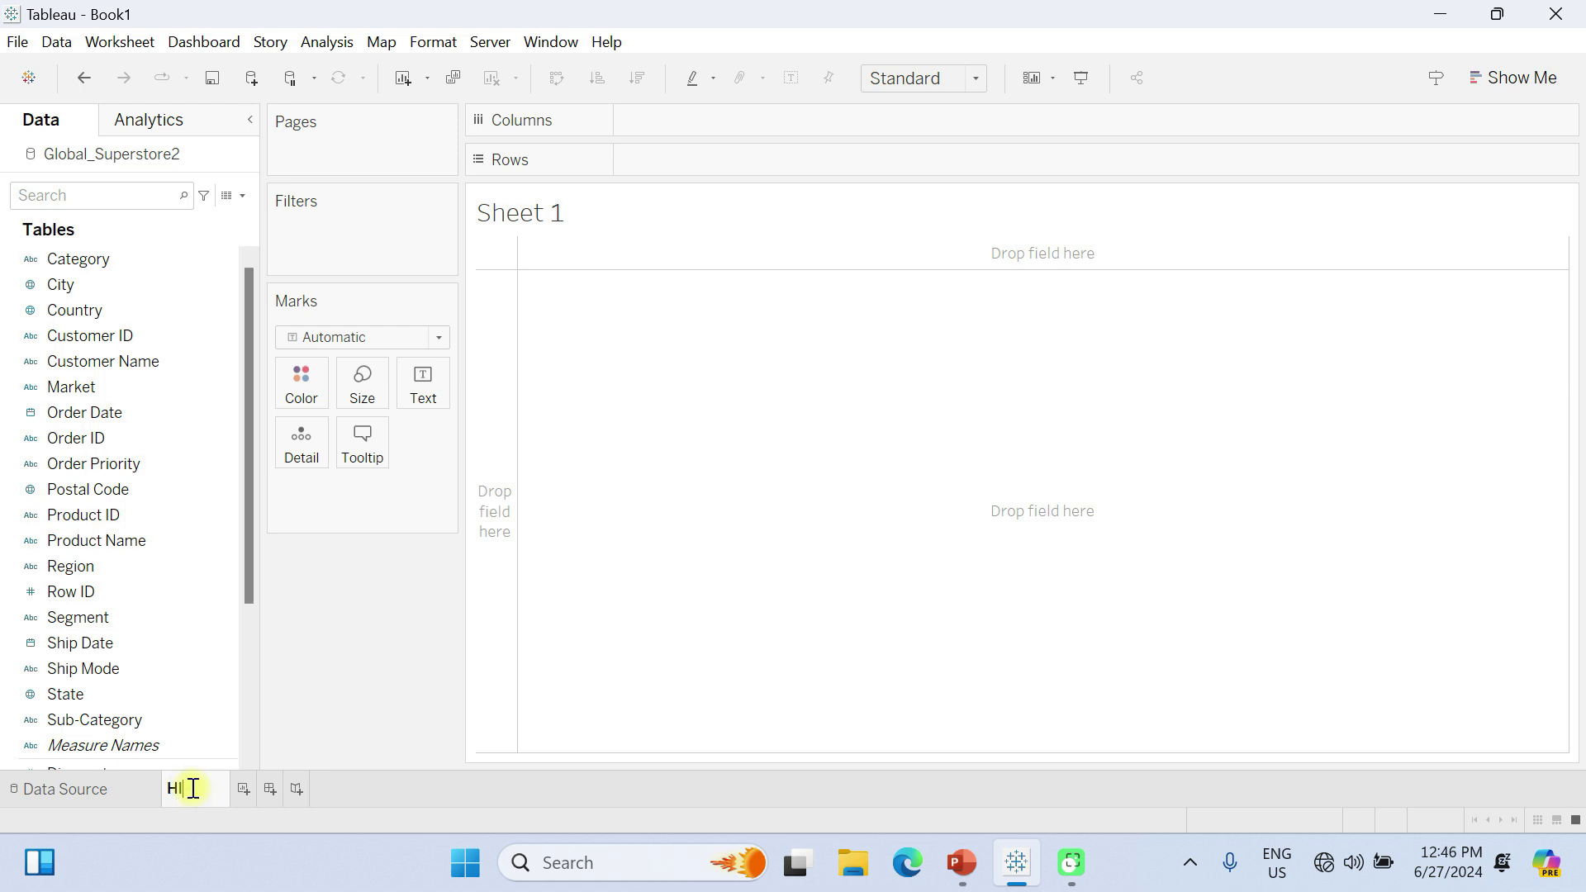
type("ighlight Text Table")
key("Return")
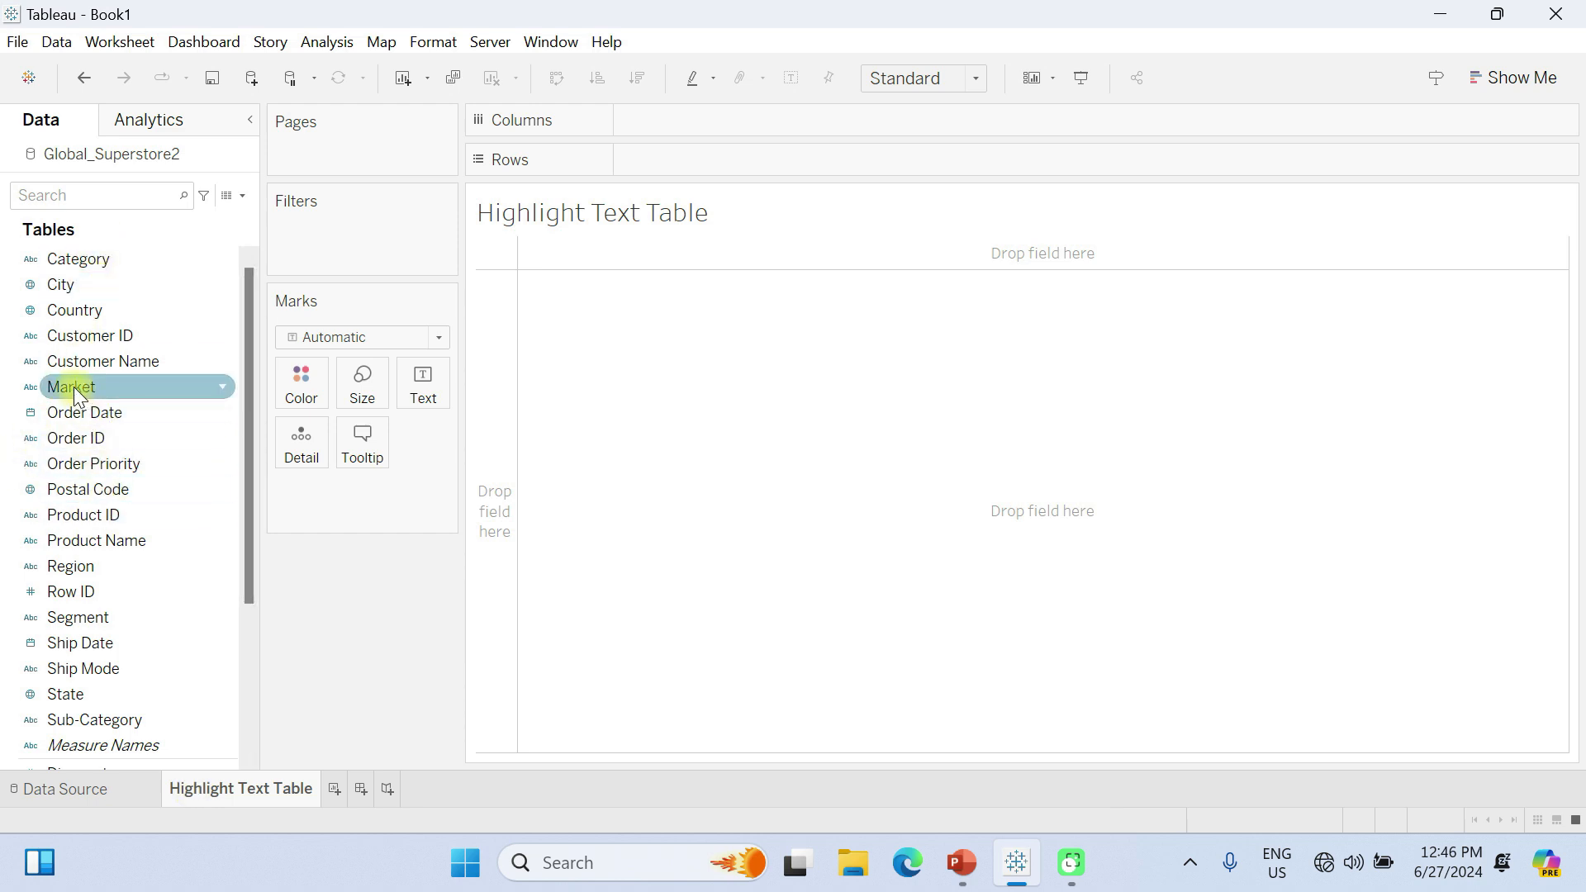
Lay out the table with Market and Region as columns and Category and Sub-Category as rows.
left_click_drag(77, 392, 663, 115)
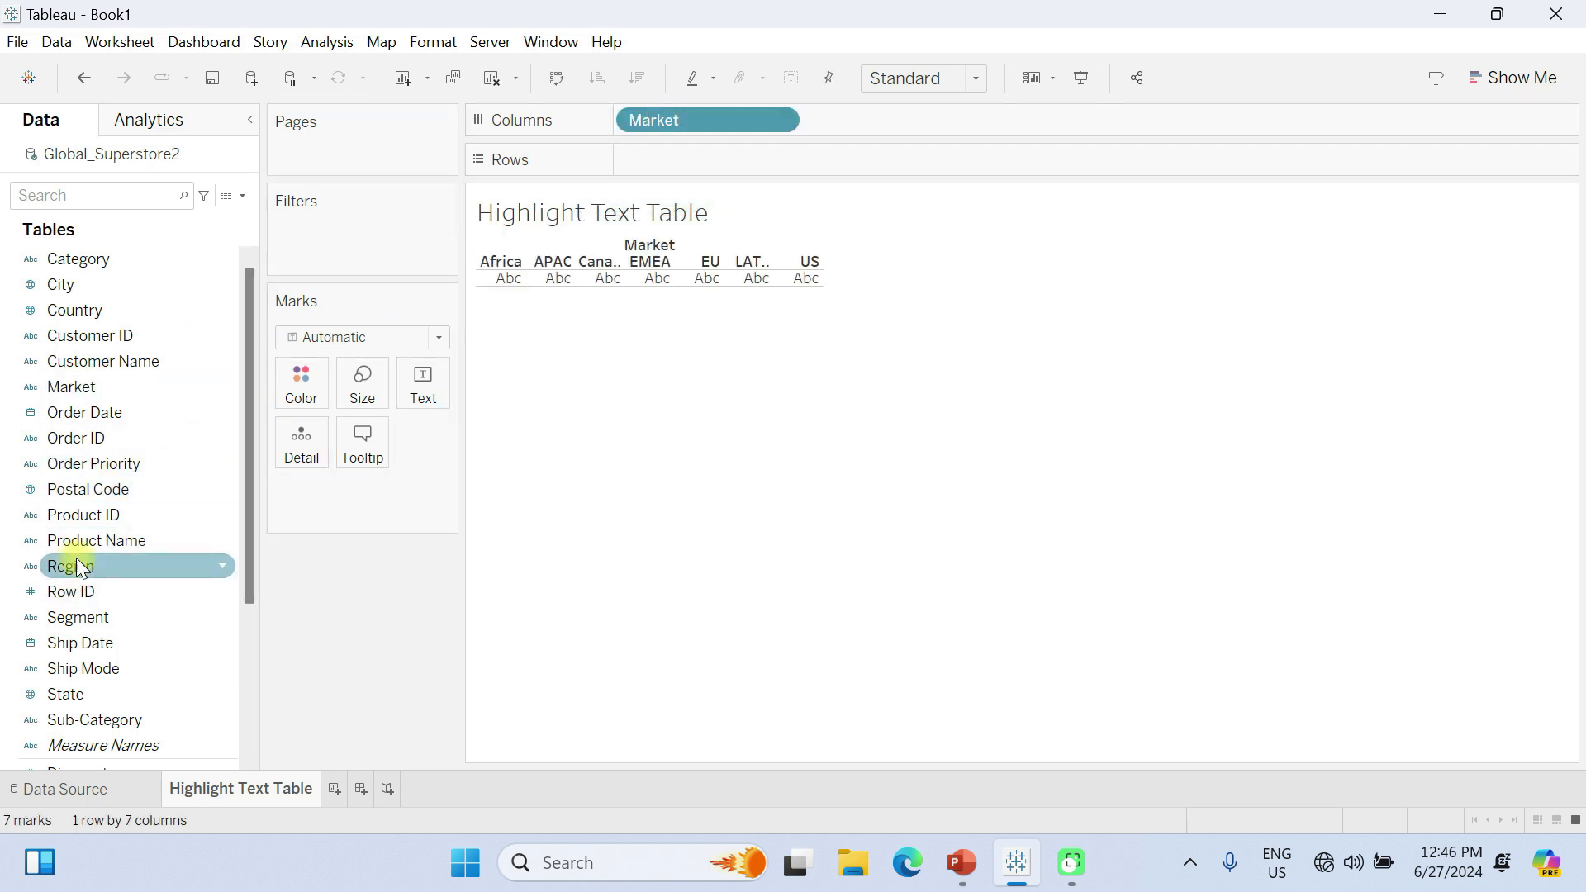
left_click_drag(71, 567, 850, 123)
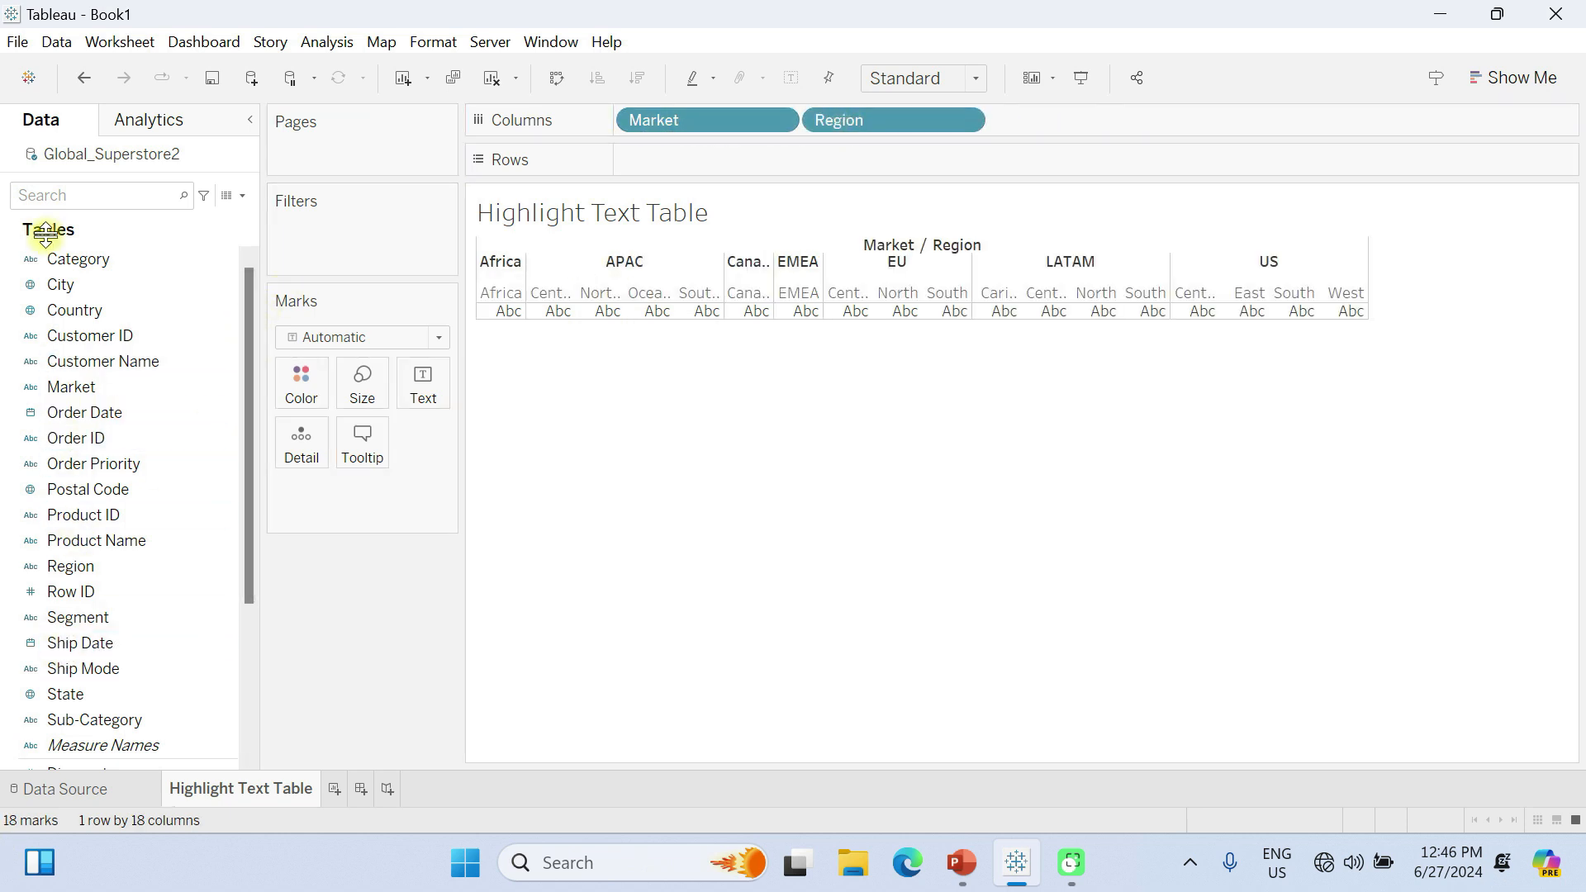
left_click_drag(72, 263, 666, 160)
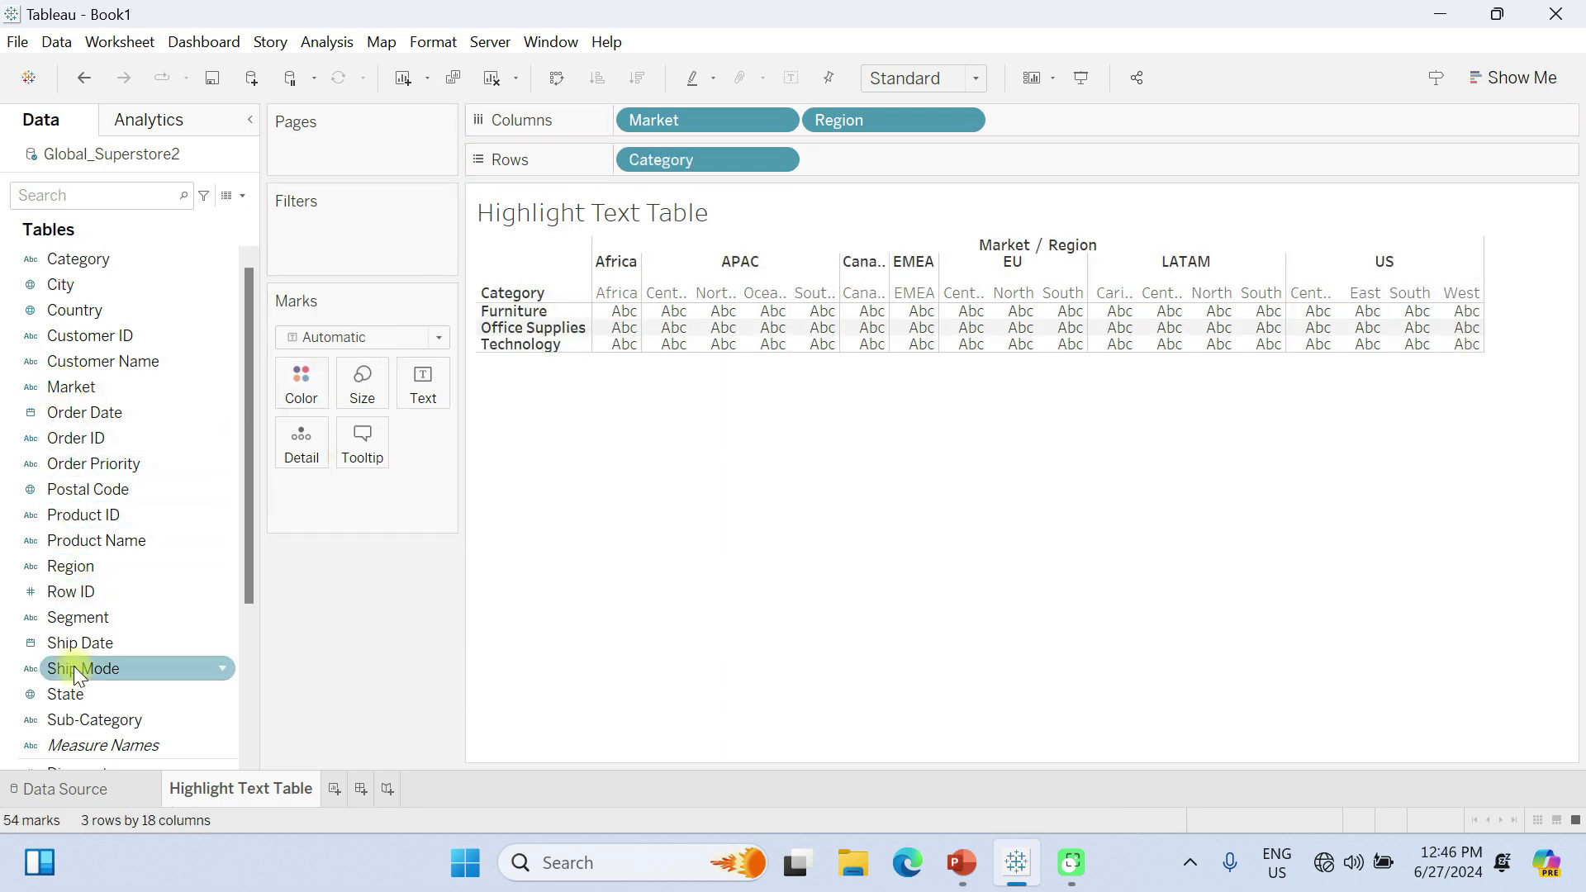
left_click_drag(88, 717, 869, 149)
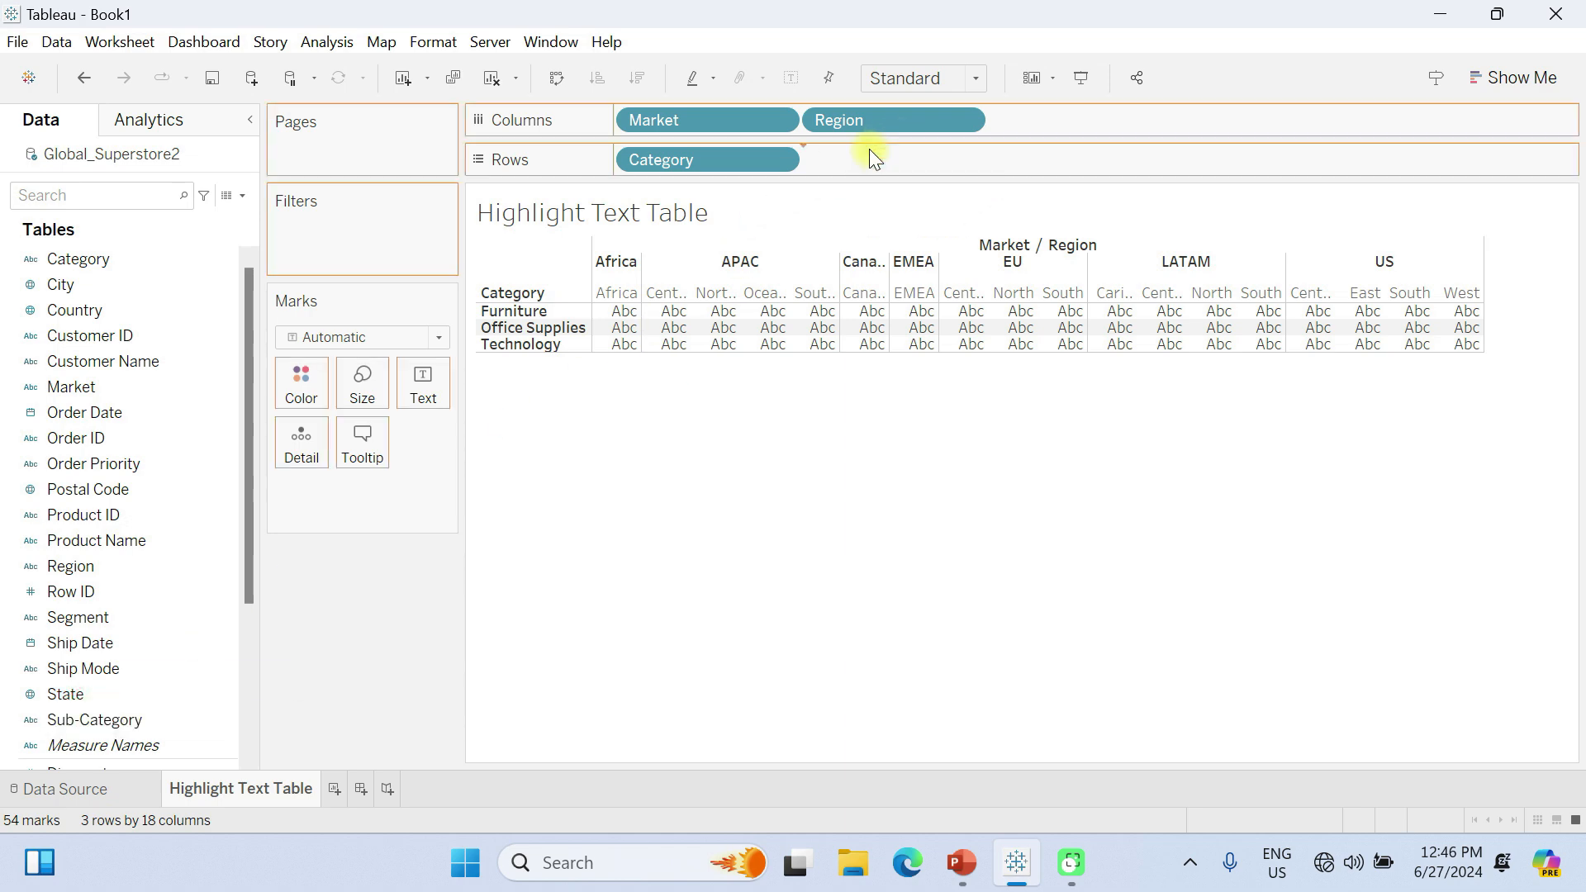
Fill the table cells with the sum of Profit as text values.
scroll(132, 689, "down", 3)
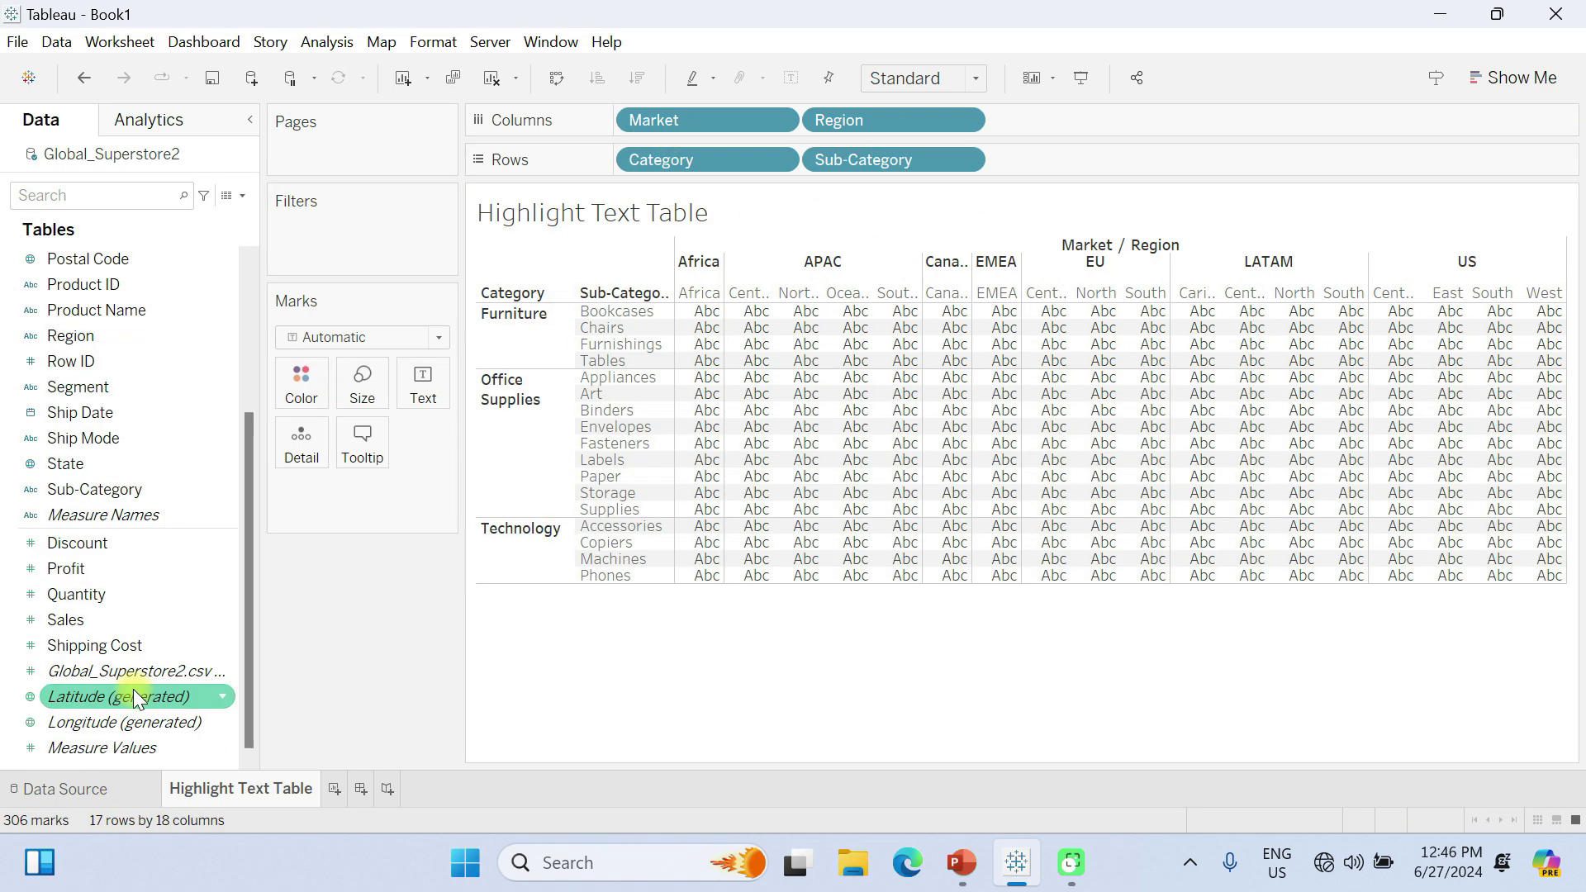
left_click_drag(58, 569, 862, 444)
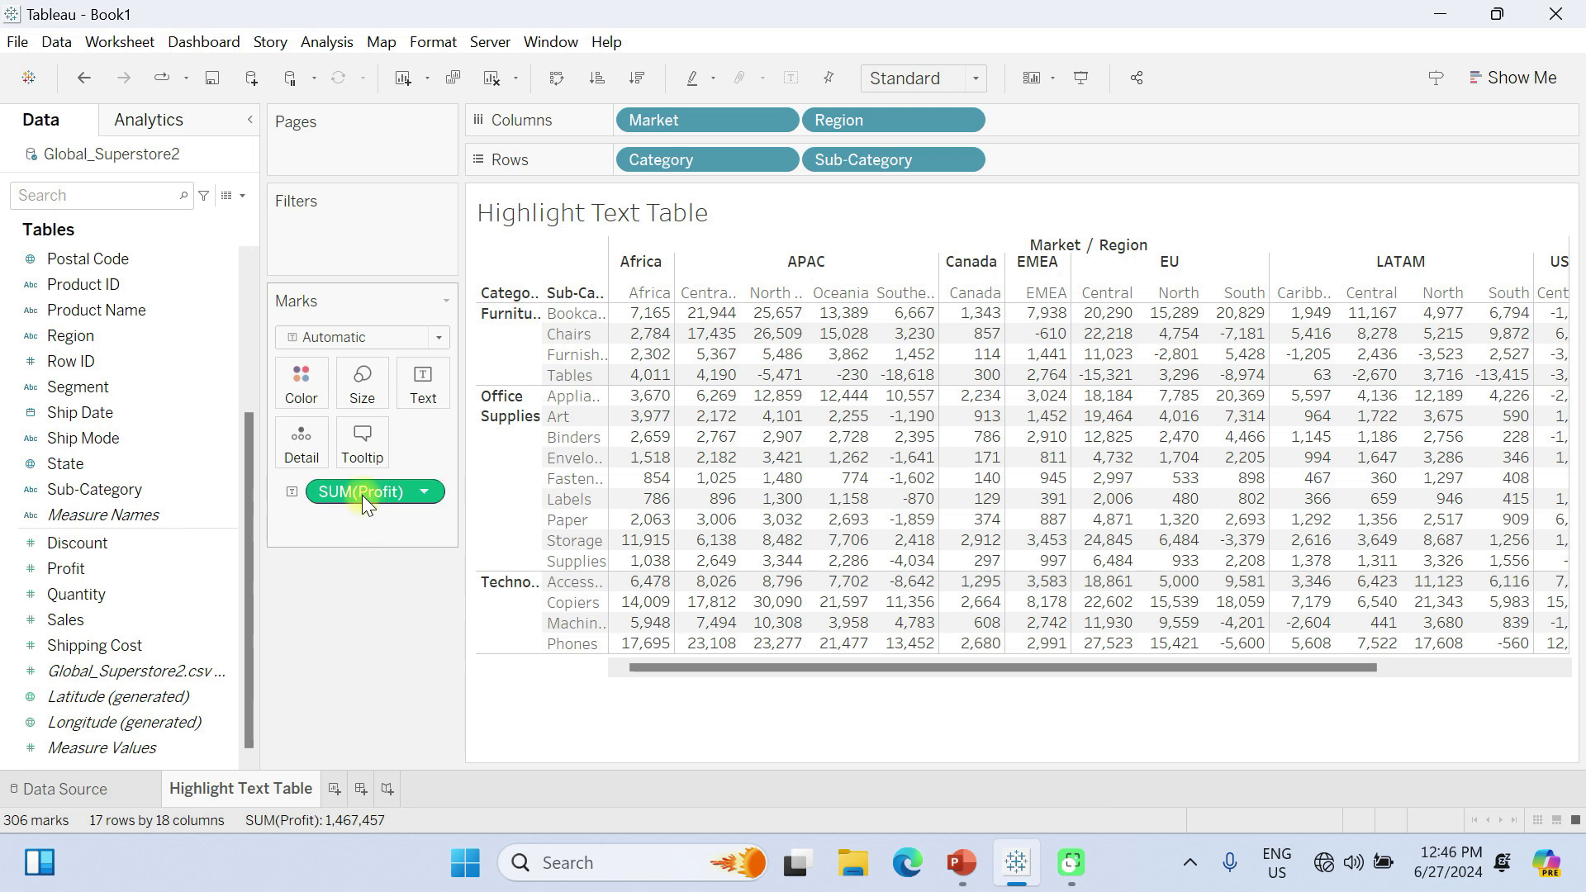
left_click_drag(364, 492, 411, 375)
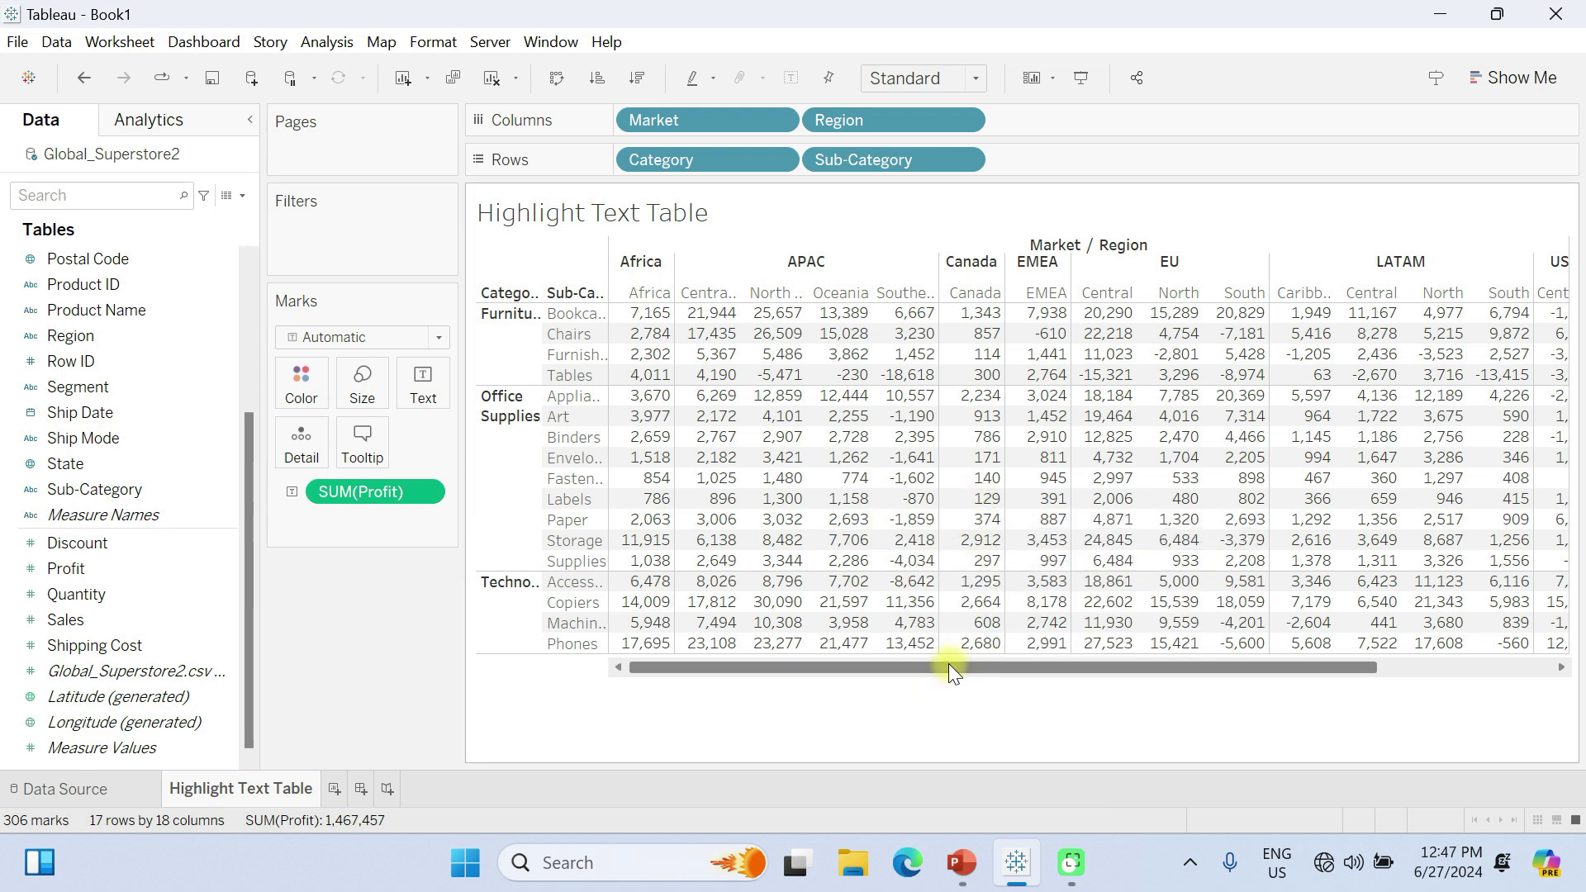
left_click_drag(948, 670, 1179, 683)
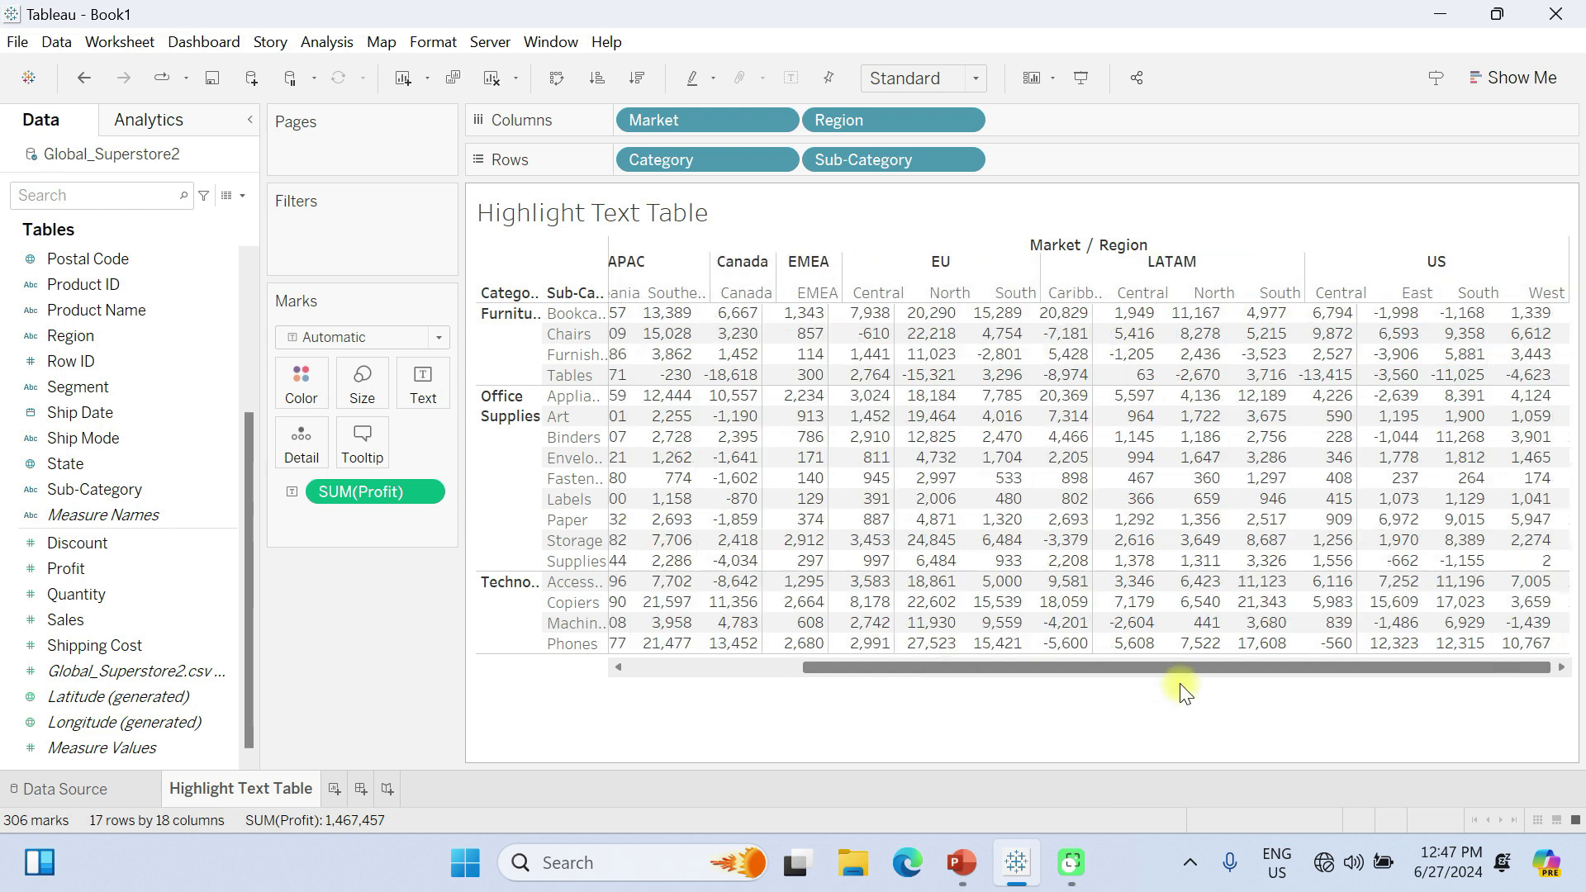
left_click_drag(920, 709, 822, 707)
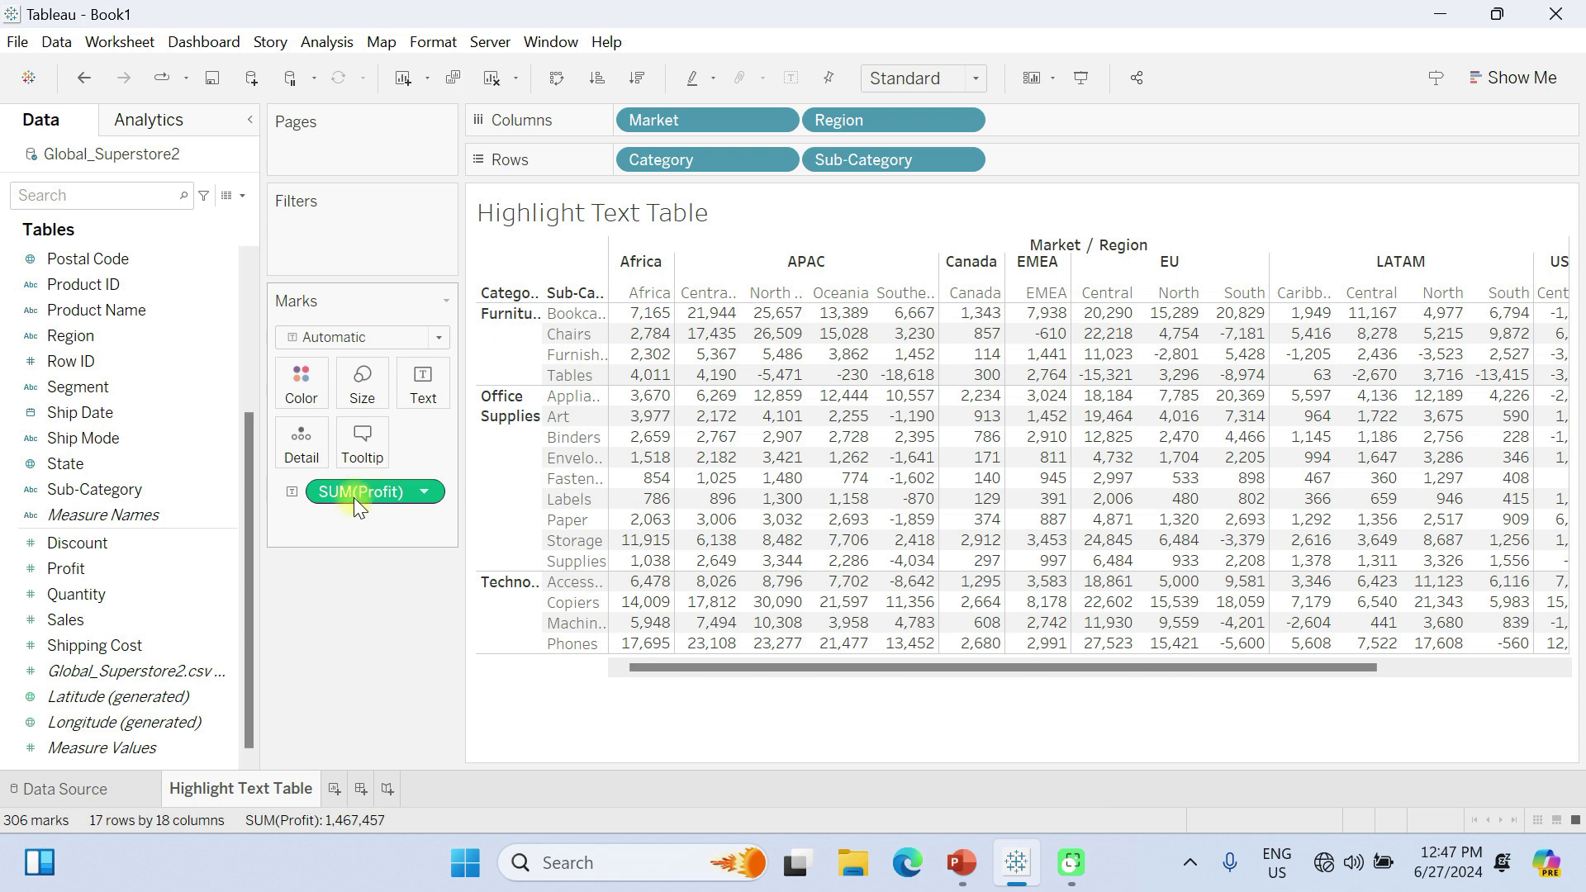
Color the marks by a copy of SUM(Profit) while keeping the text values, and set the mark type to Square.
mouse_move(349, 488)
left_mouse_down()
mouse_move(320, 447)
mouse_move(310, 375)
mouse_move(296, 377)
left_mouse_up()
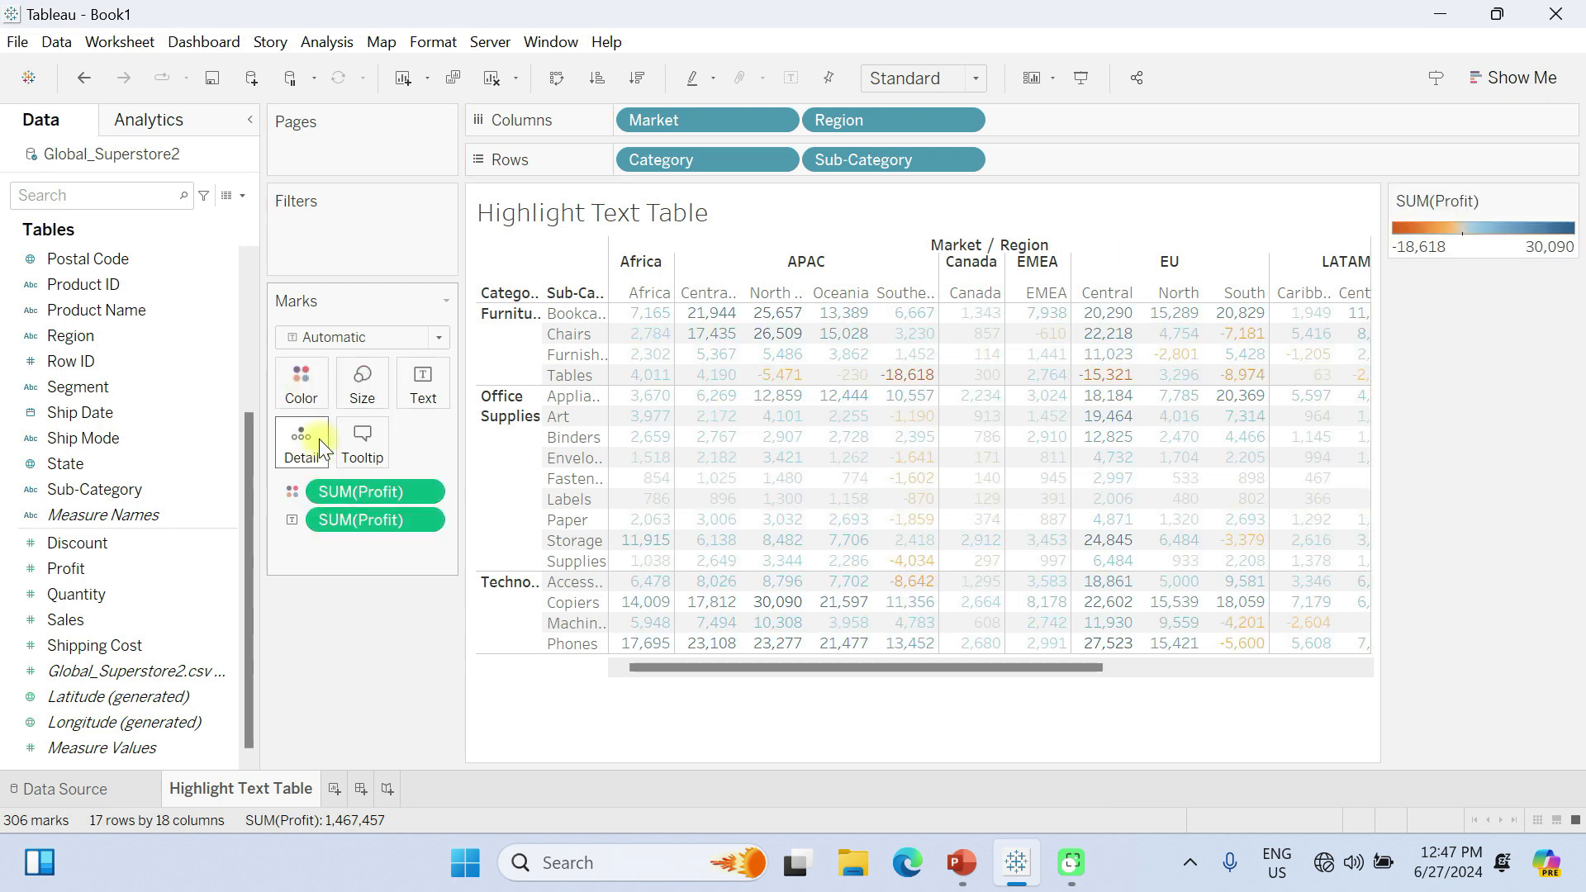
left_click(320, 329)
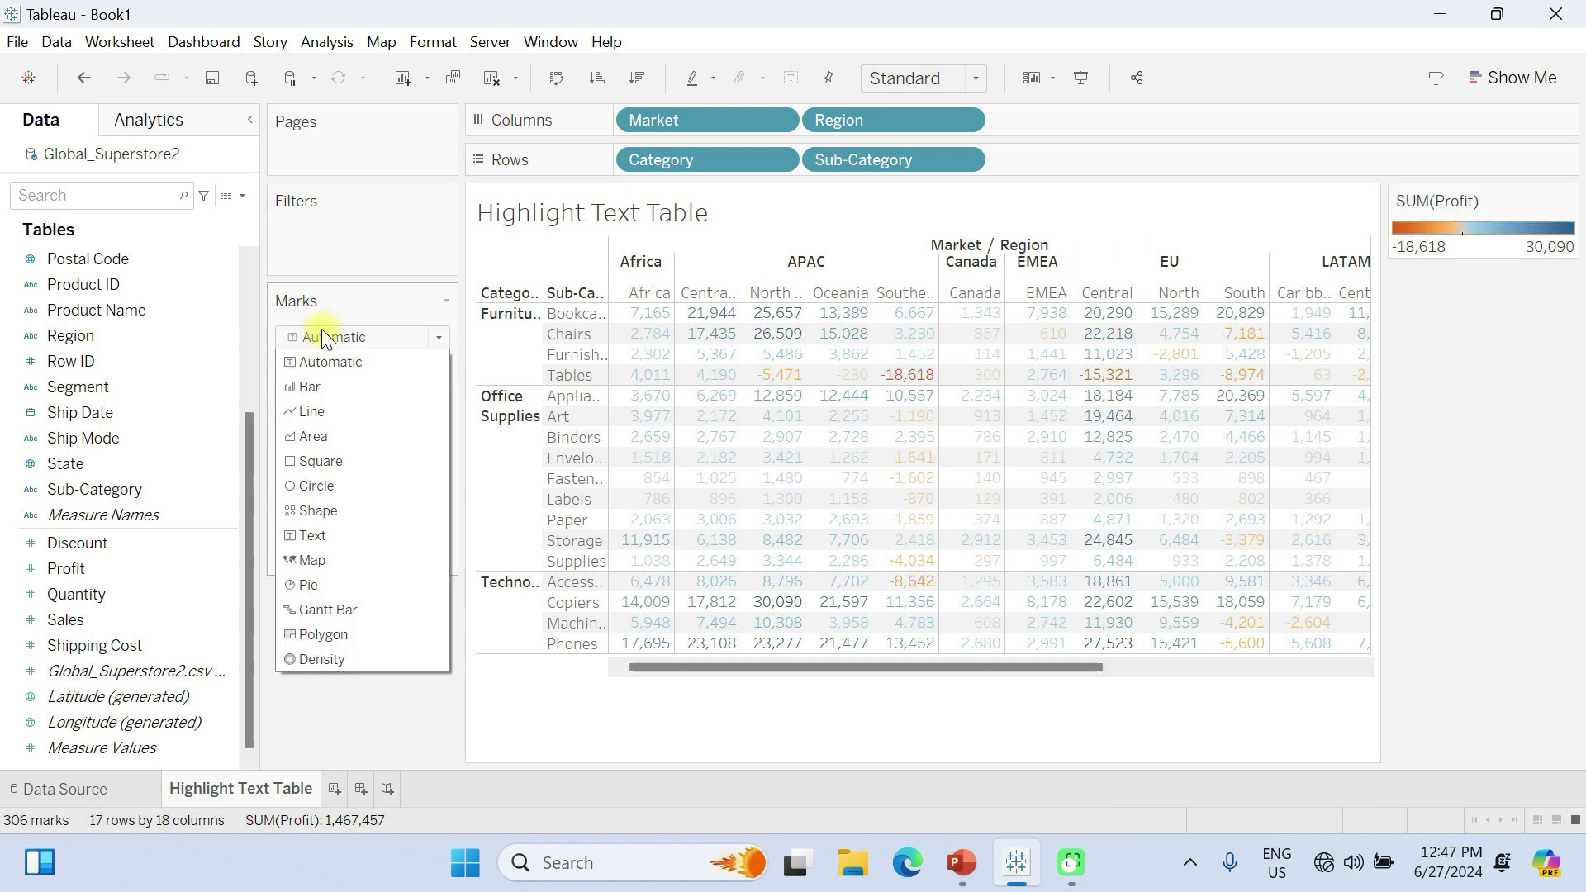
left_click(324, 464)
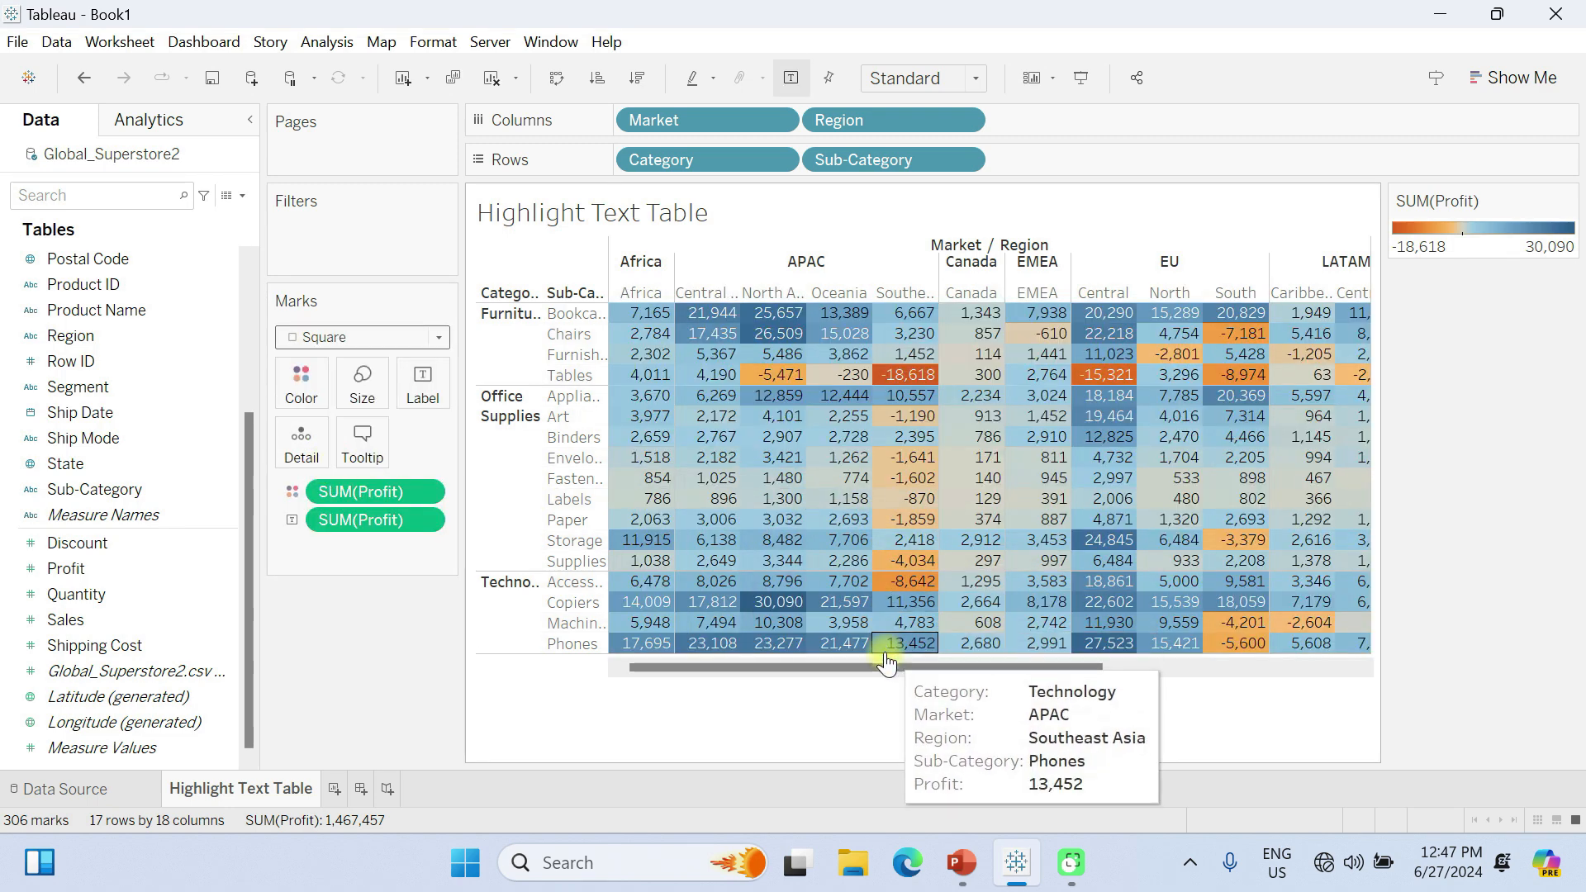
Examine the color-coded profits of the sub-categories across all markets and regions, comparing strongly negative and strongly positive cells.
left_click_drag(885, 665, 1107, 657)
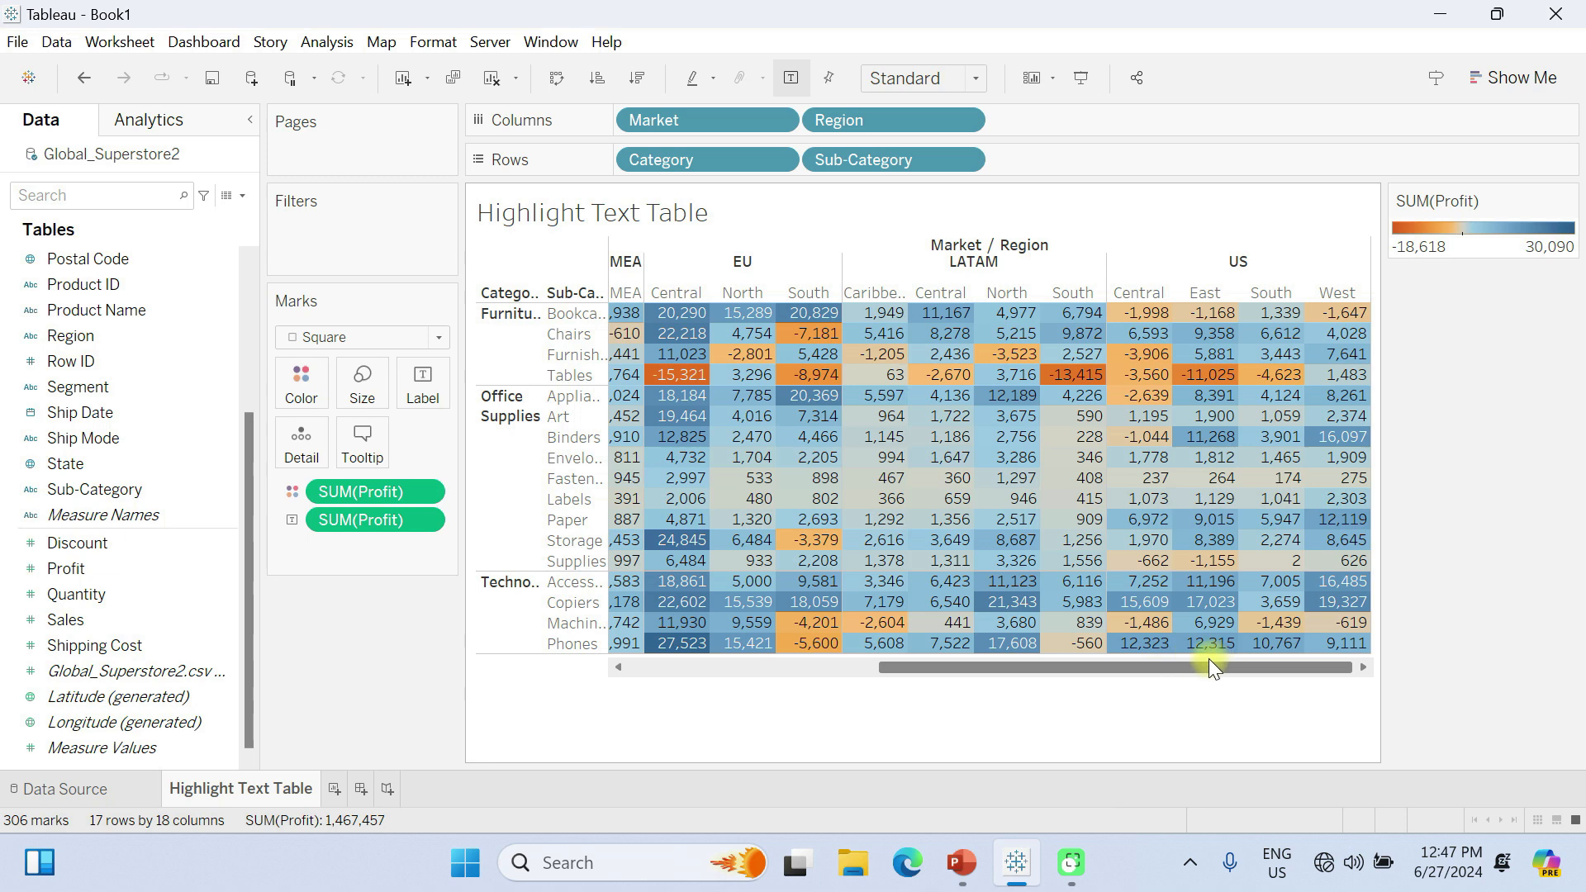
left_click_drag(1208, 658, 783, 691)
mouse_move(771, 386)
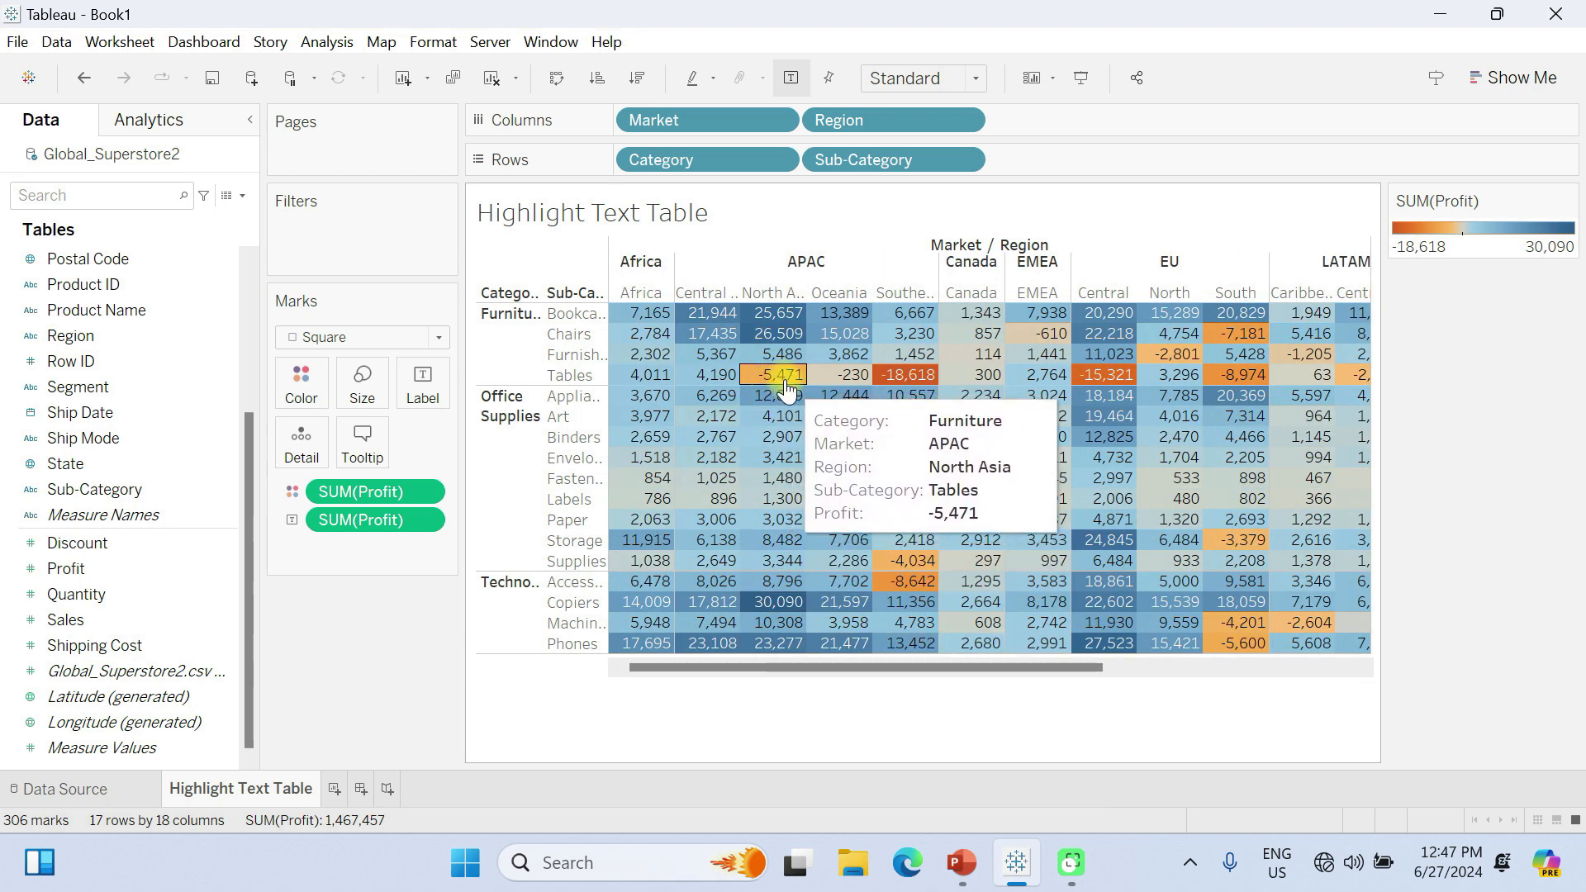
mouse_move(718, 382)
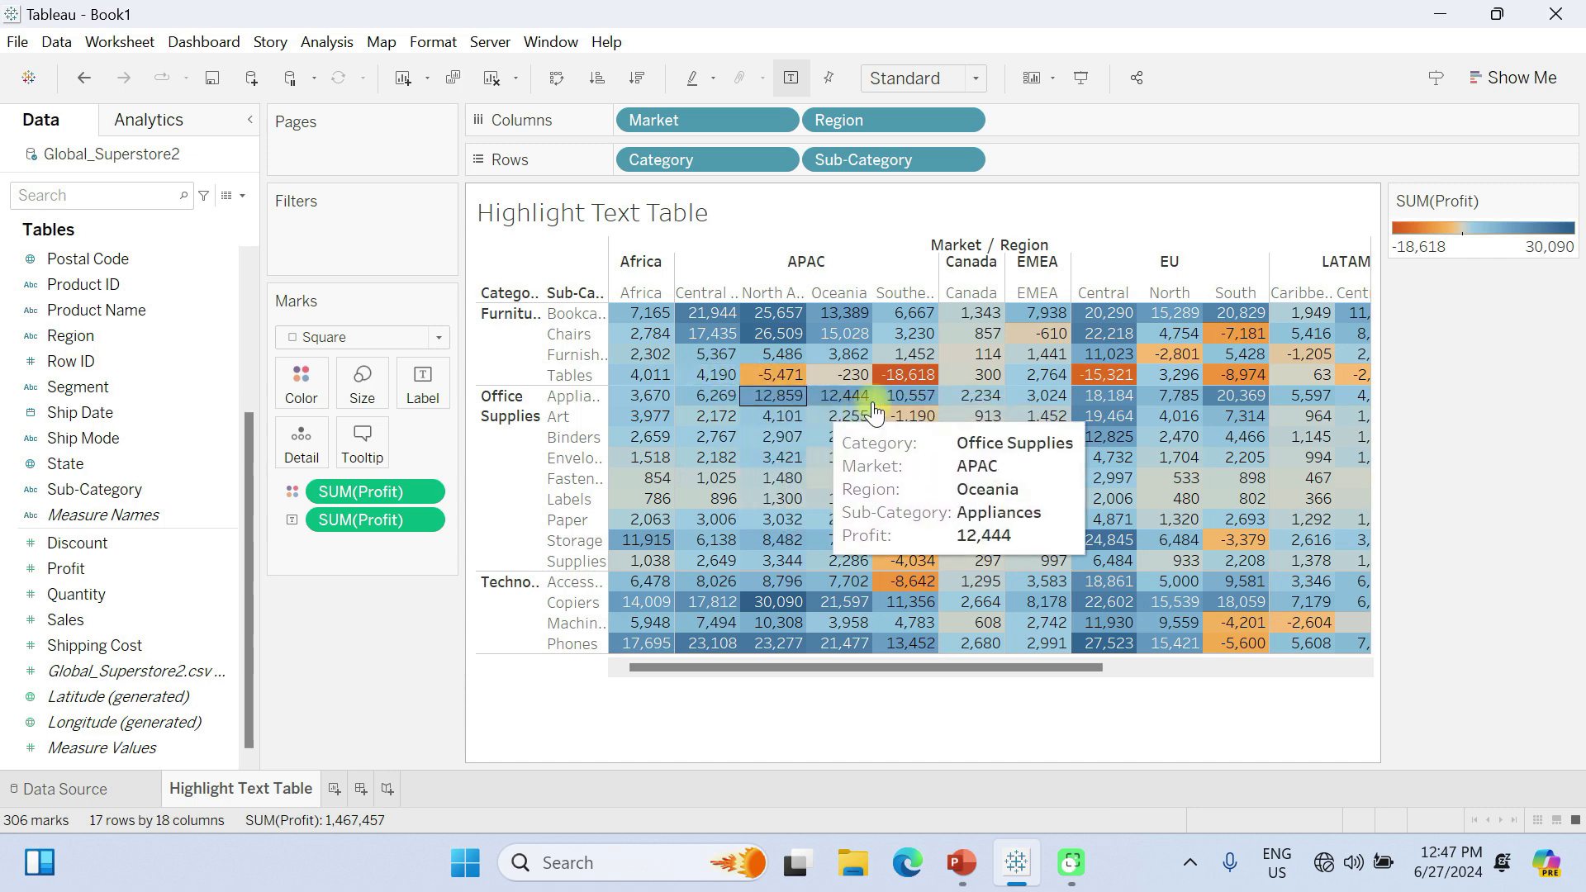
mouse_move(923, 387)
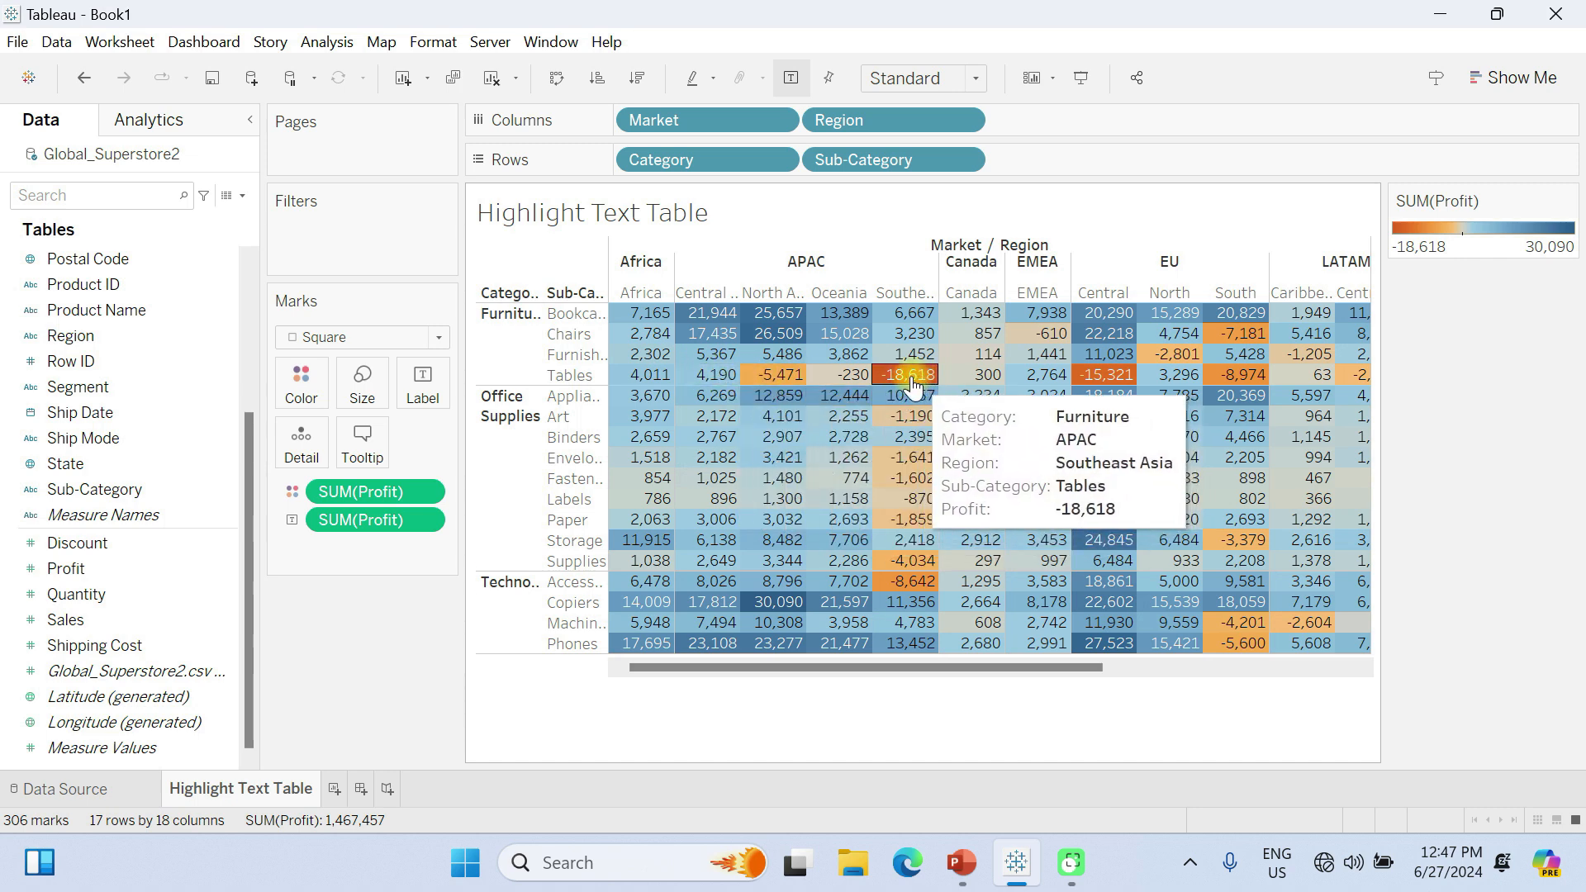
mouse_move(806, 344)
mouse_move(779, 318)
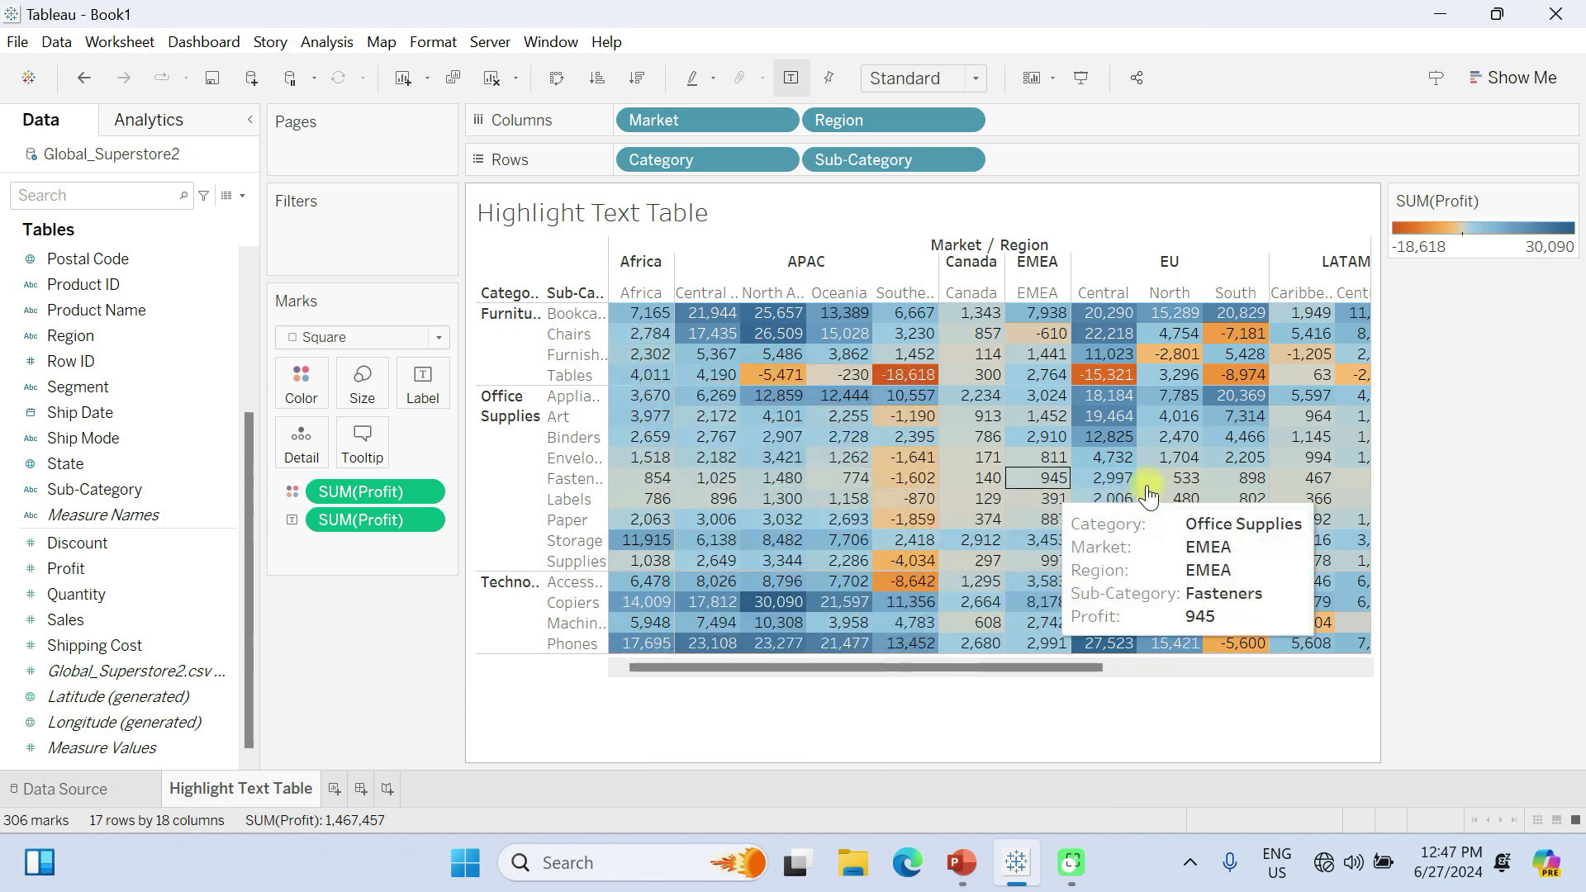
left_click_drag(1060, 669, 913, 711)
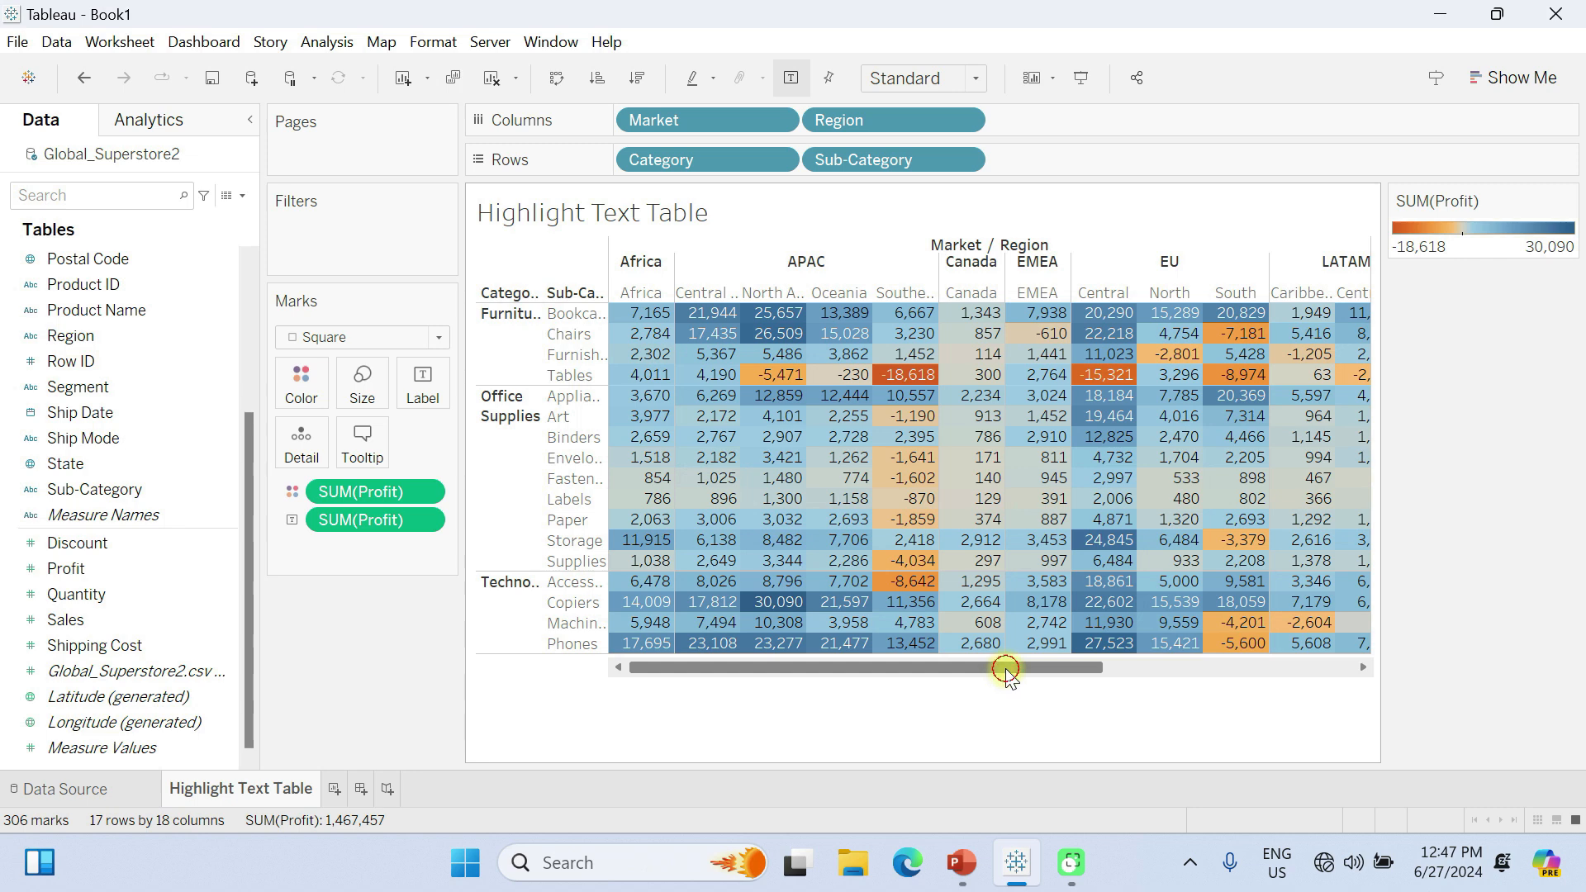
left_click_drag(1005, 669, 1299, 671)
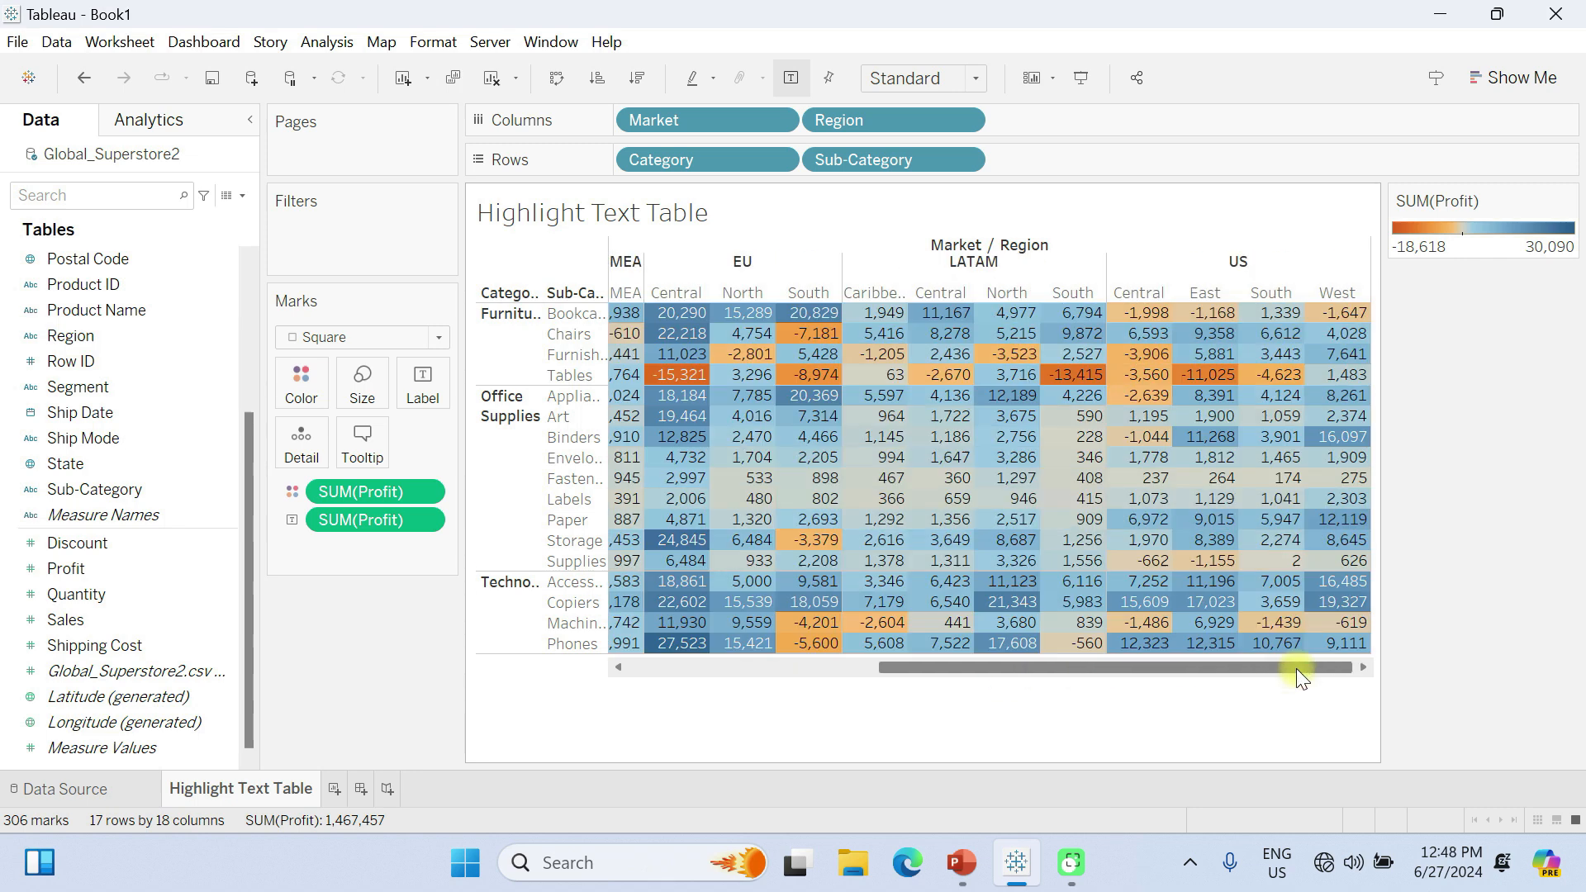
Add row grand totals to the profit table.
left_click(327, 43)
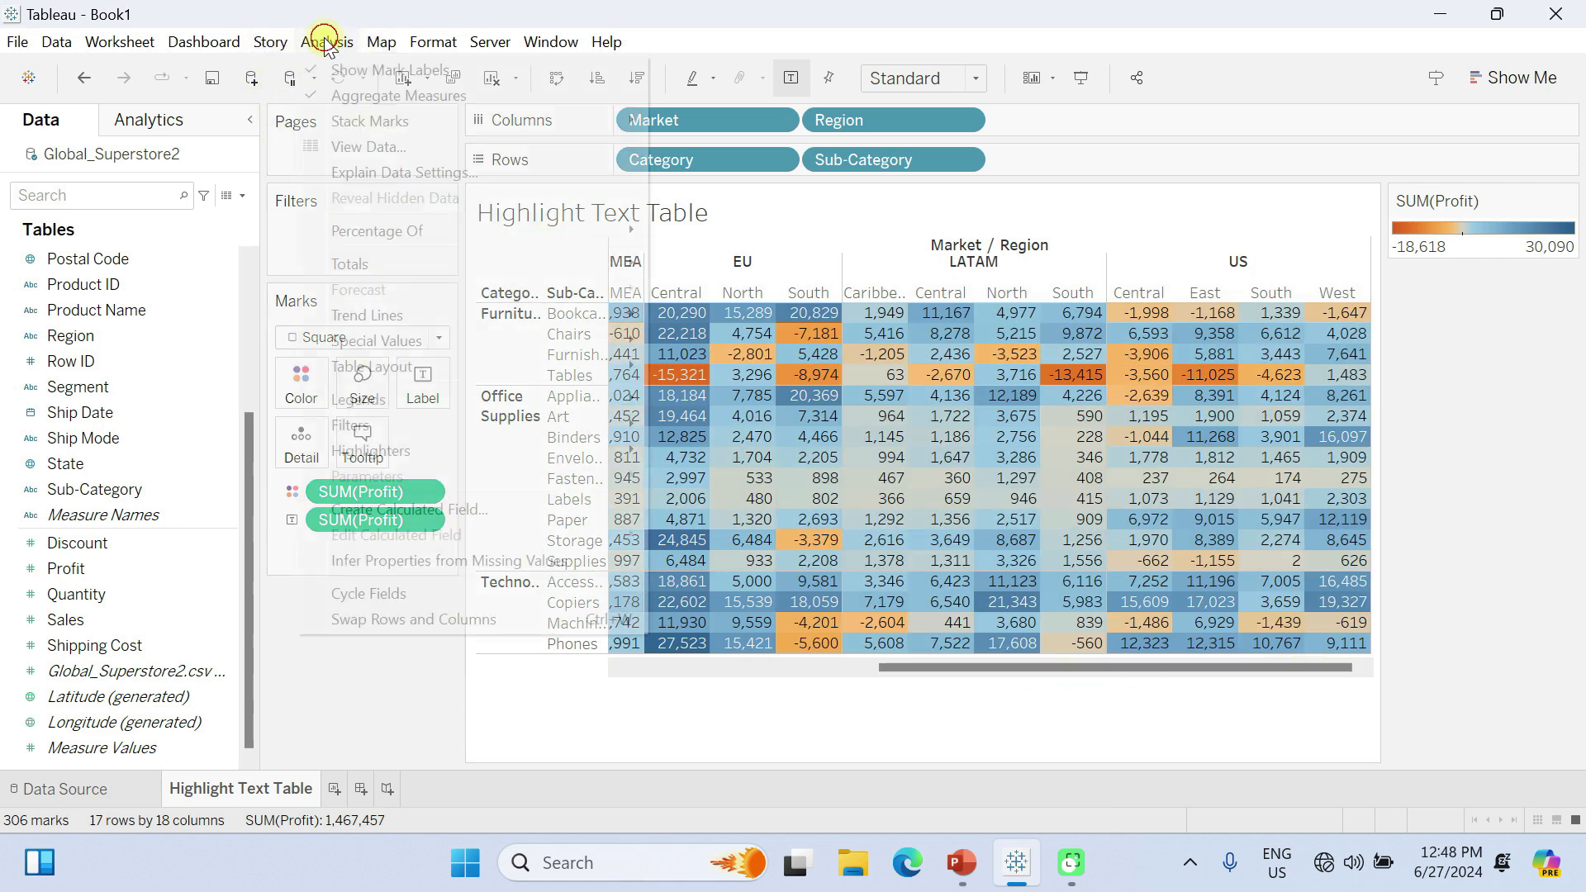
mouse_move(376, 273)
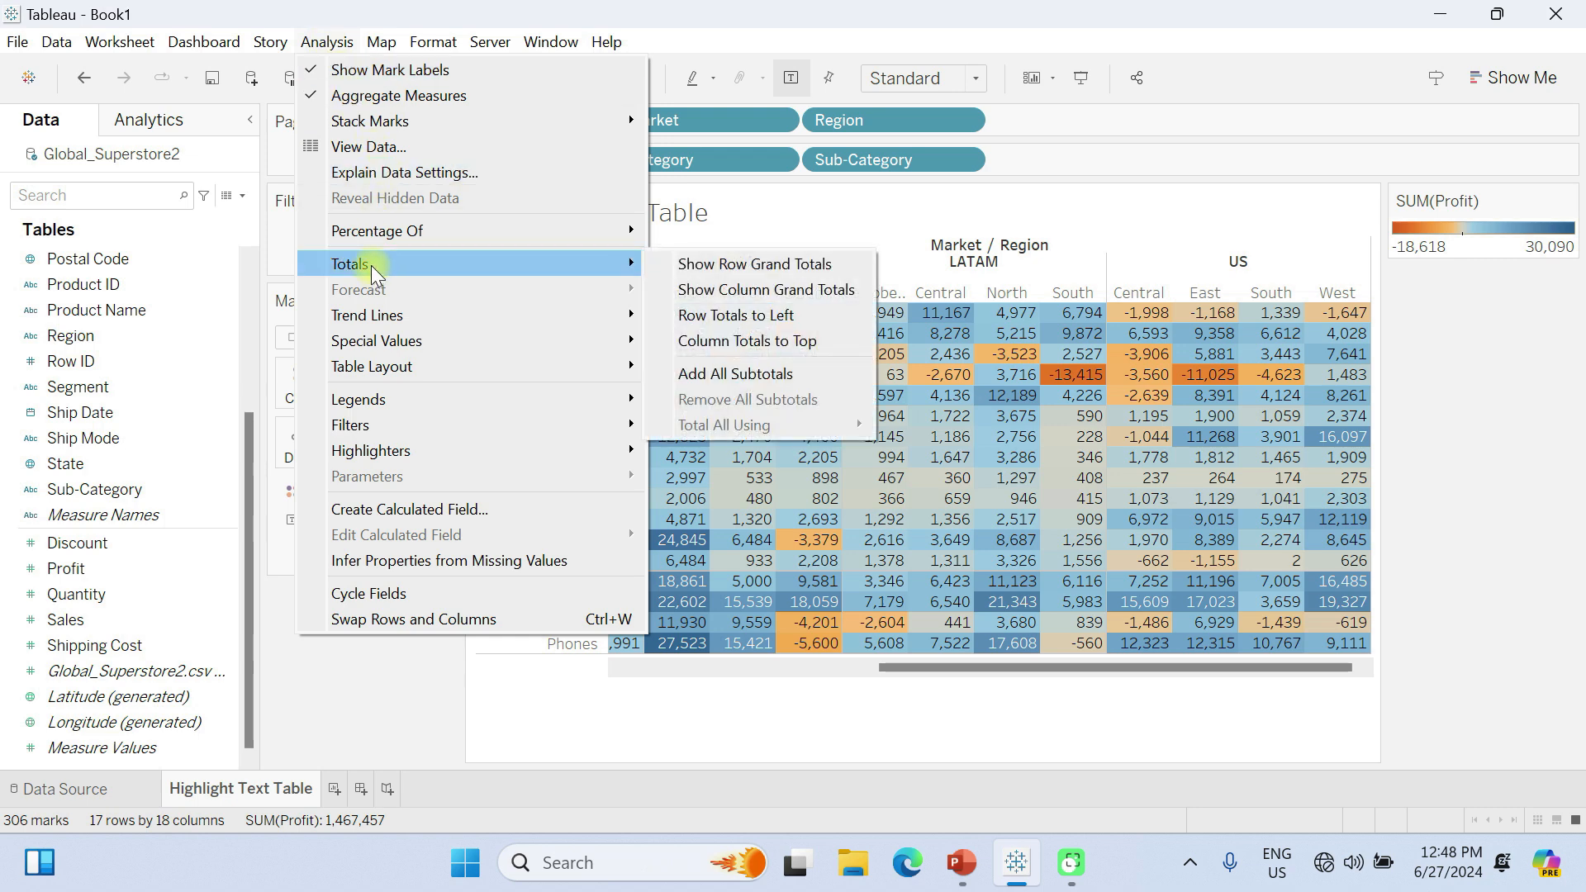
left_click(754, 268)
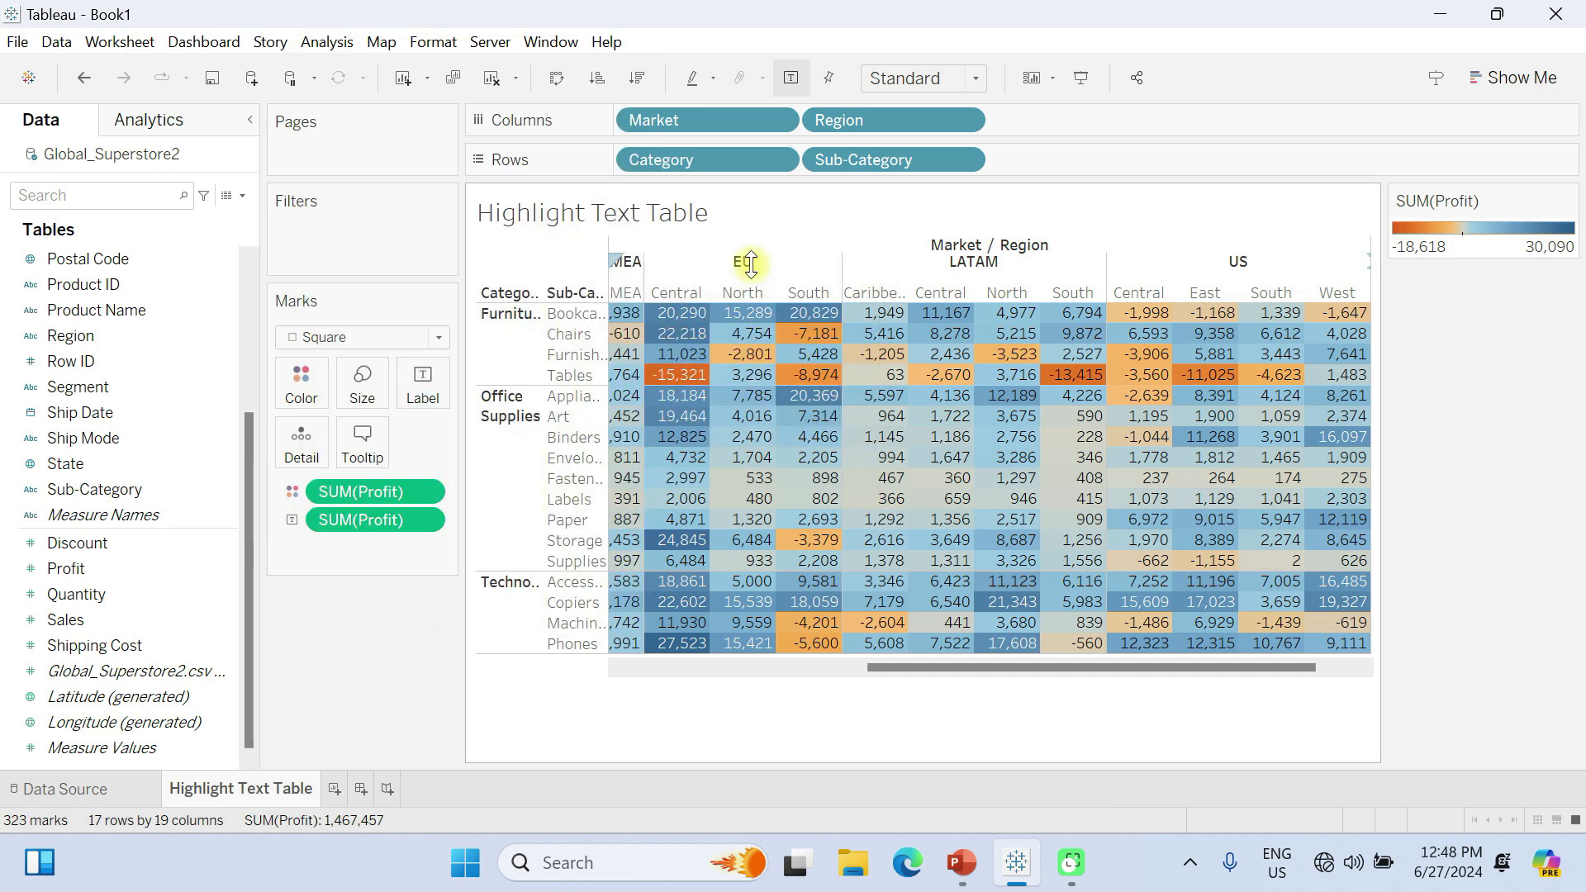
left_click_drag(1090, 667, 1356, 666)
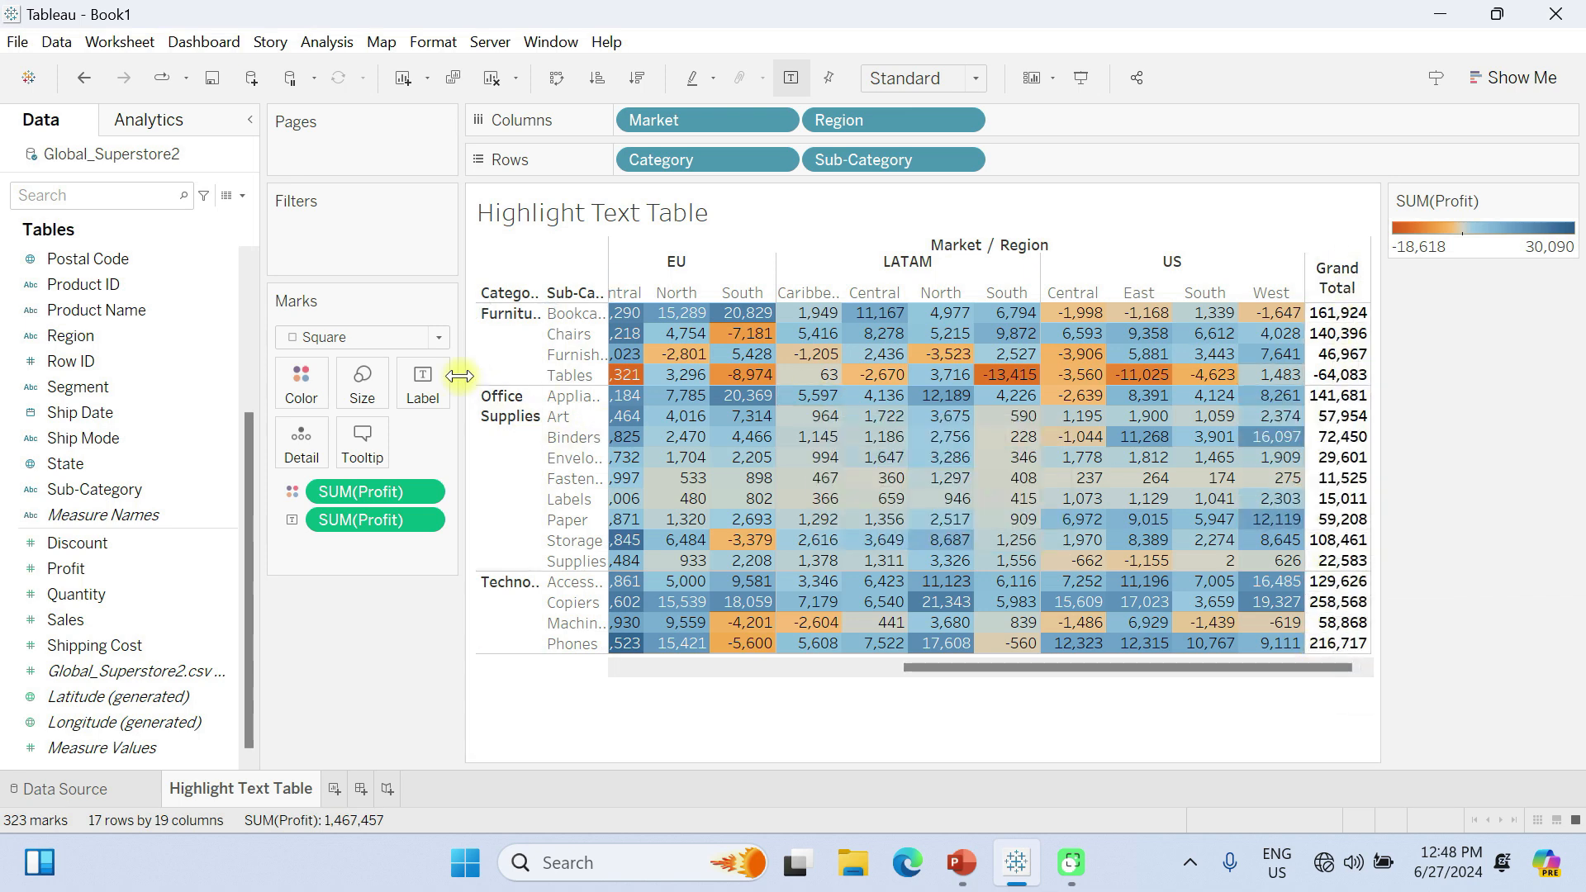
Edit the Profit colors to include totals in the color scale.
left_click(305, 385)
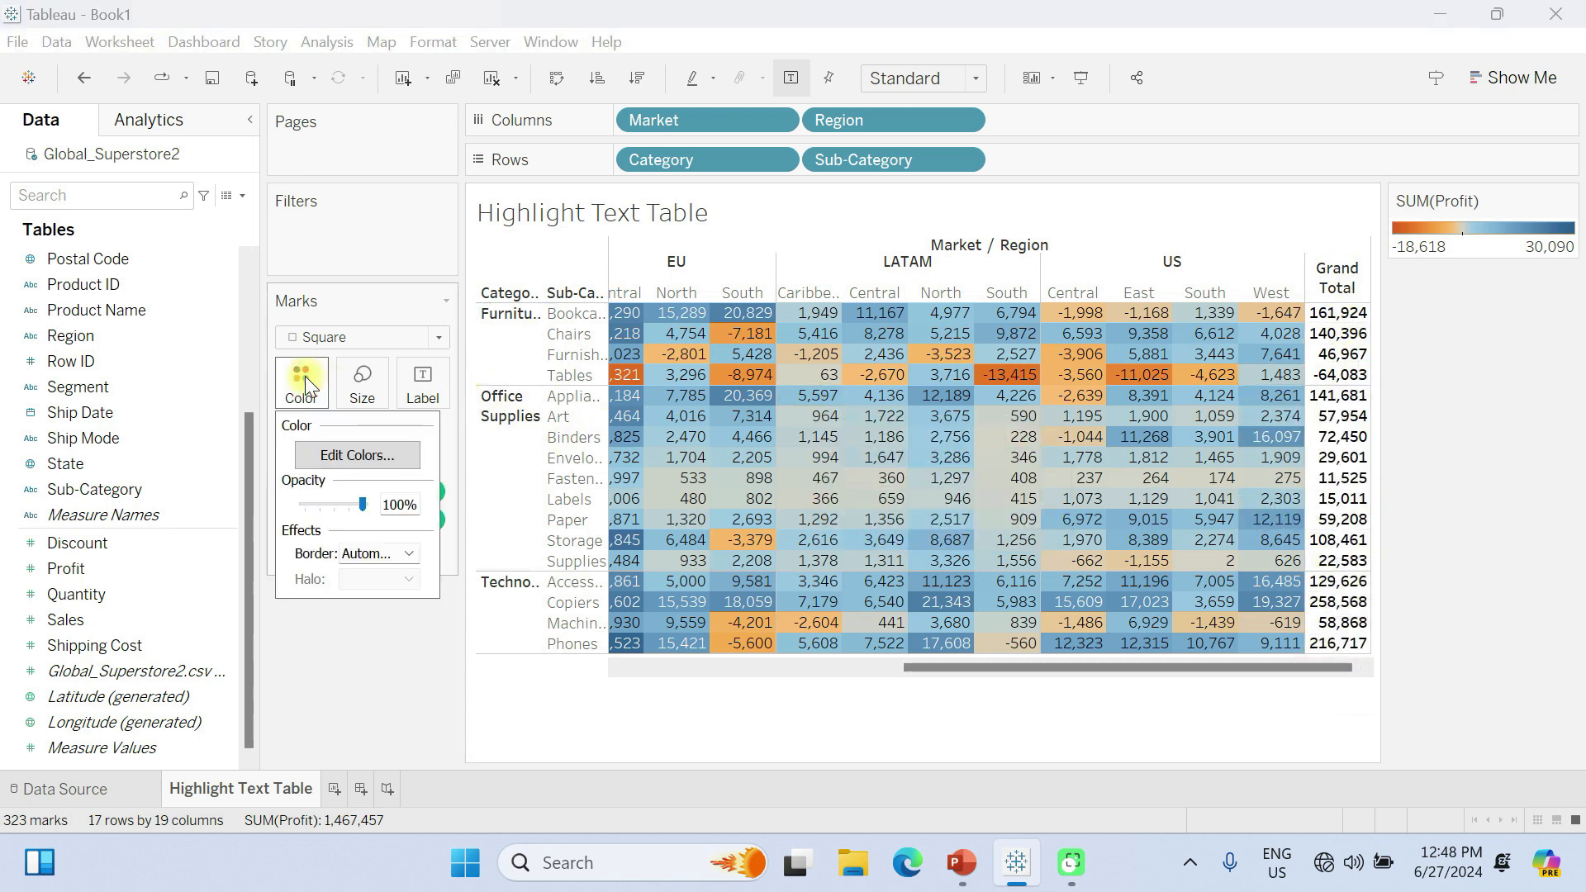
left_click(348, 457)
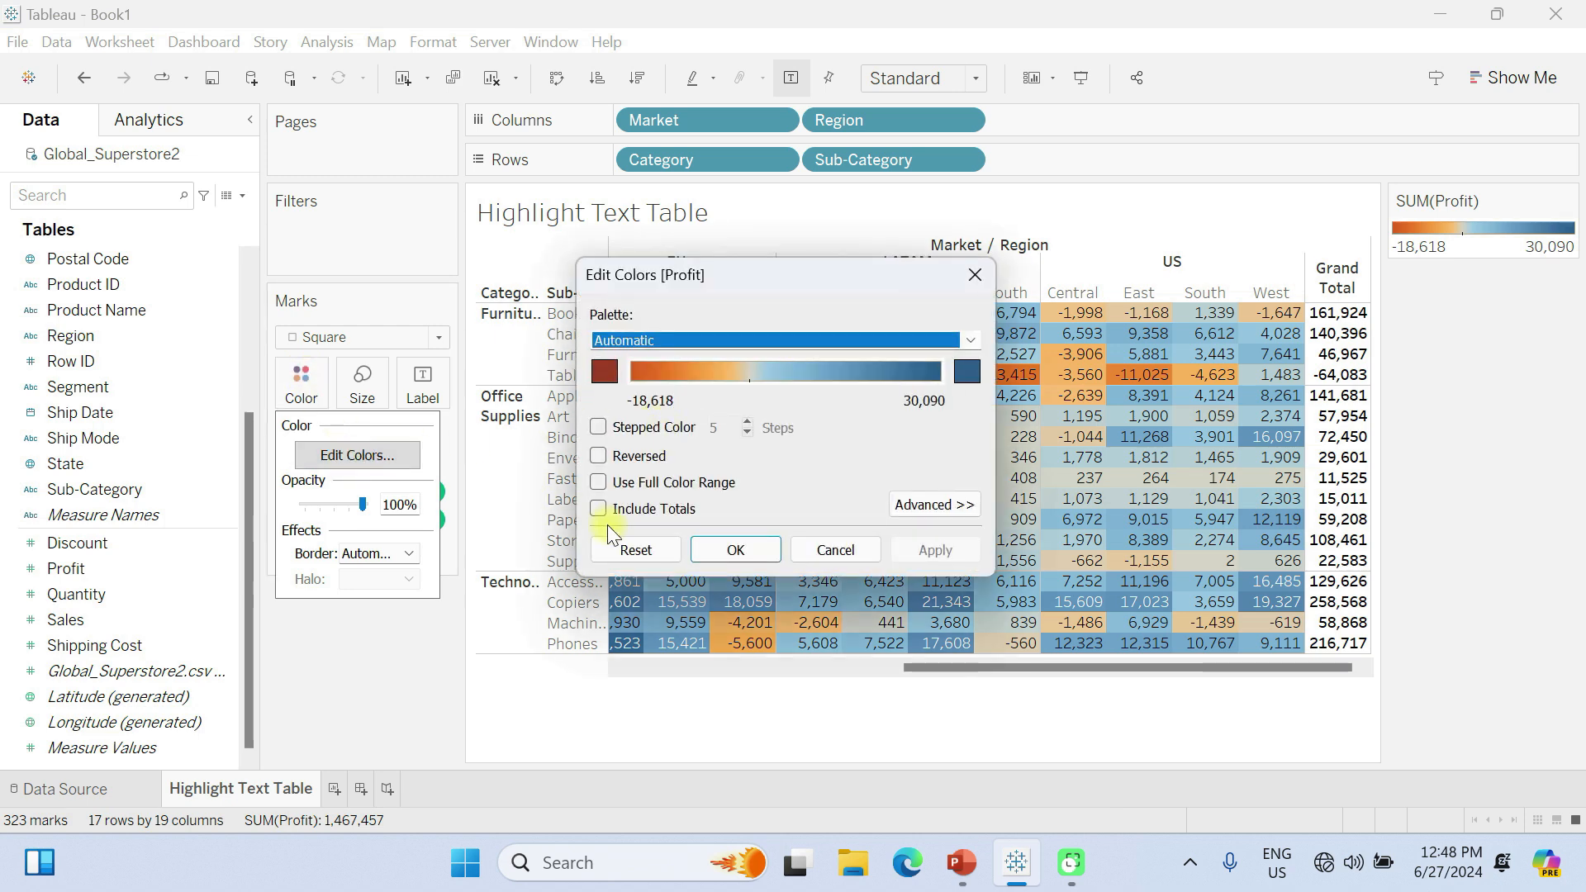
left_click(598, 509)
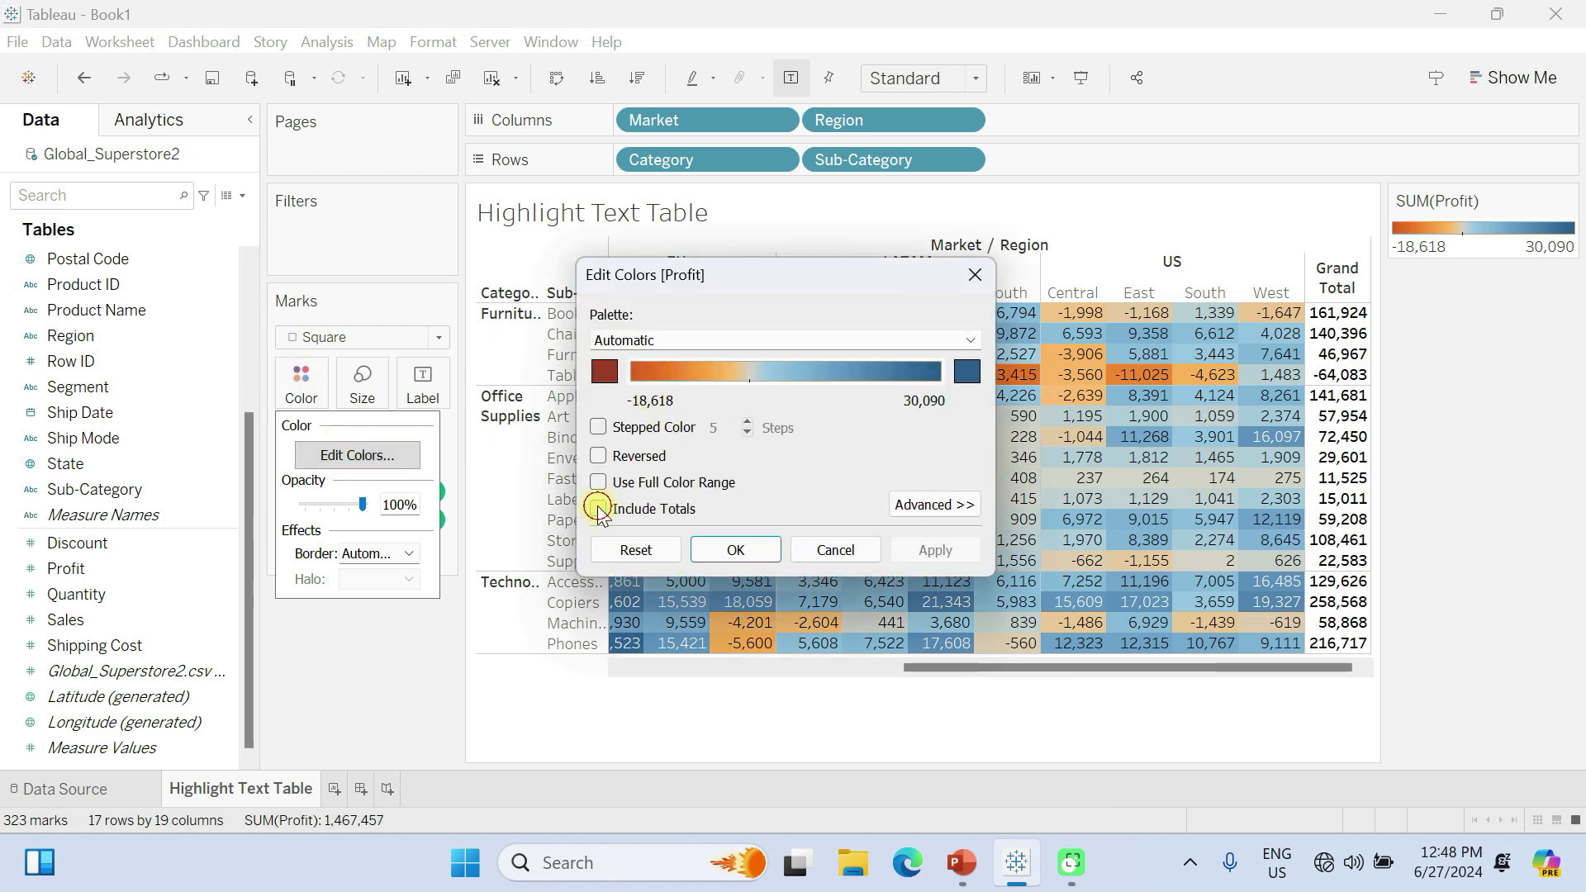
left_click(733, 547)
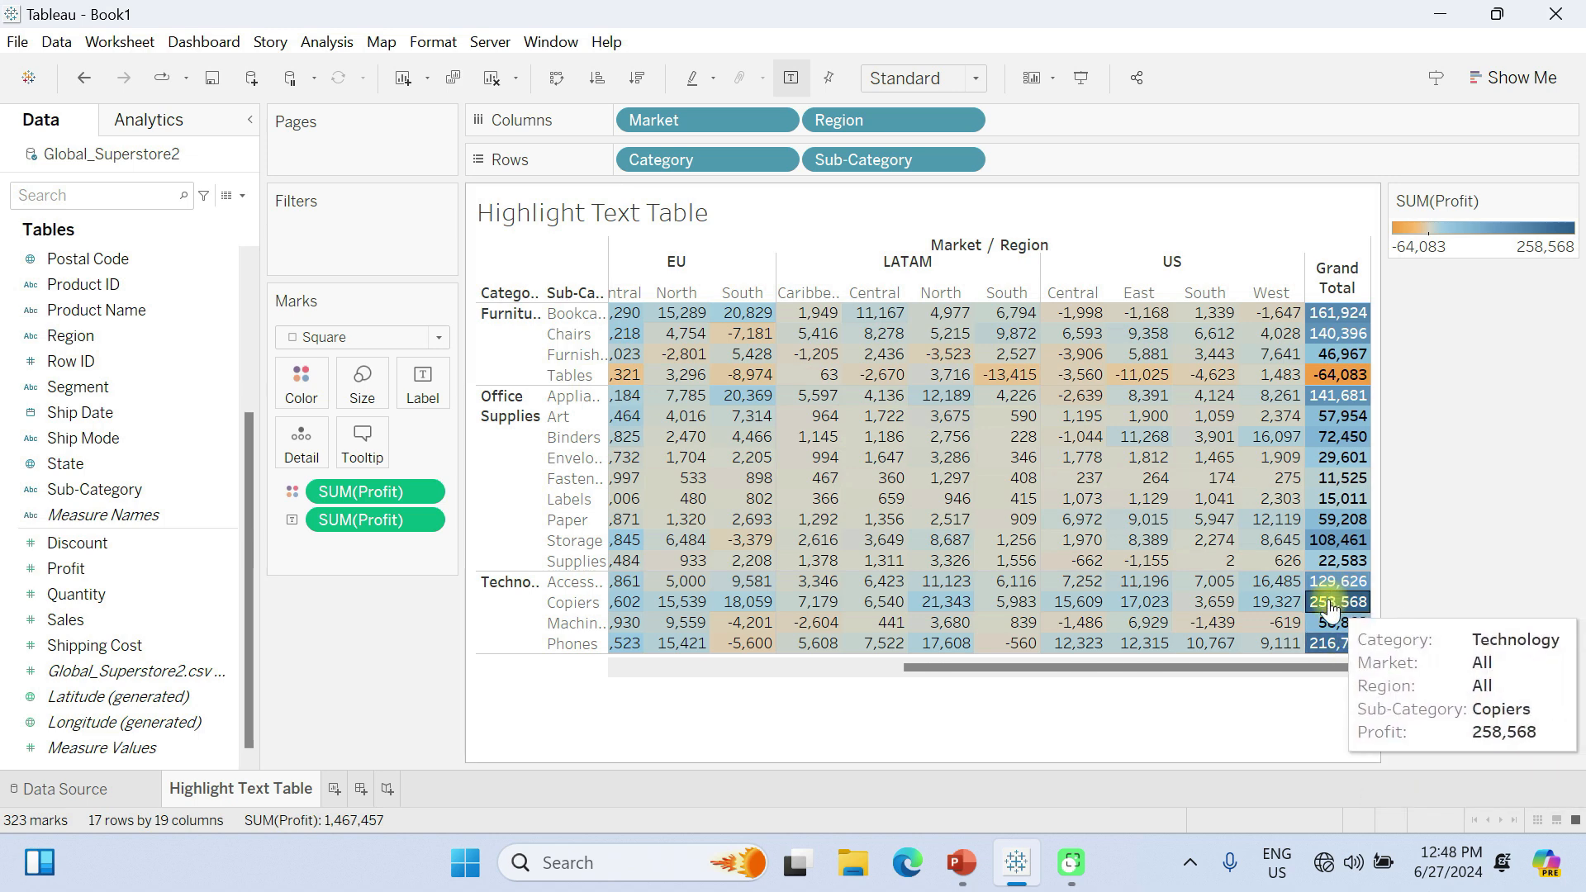
Select the Copiers row to inspect its profits across the regions, and clear the selection.
left_click(573, 600)
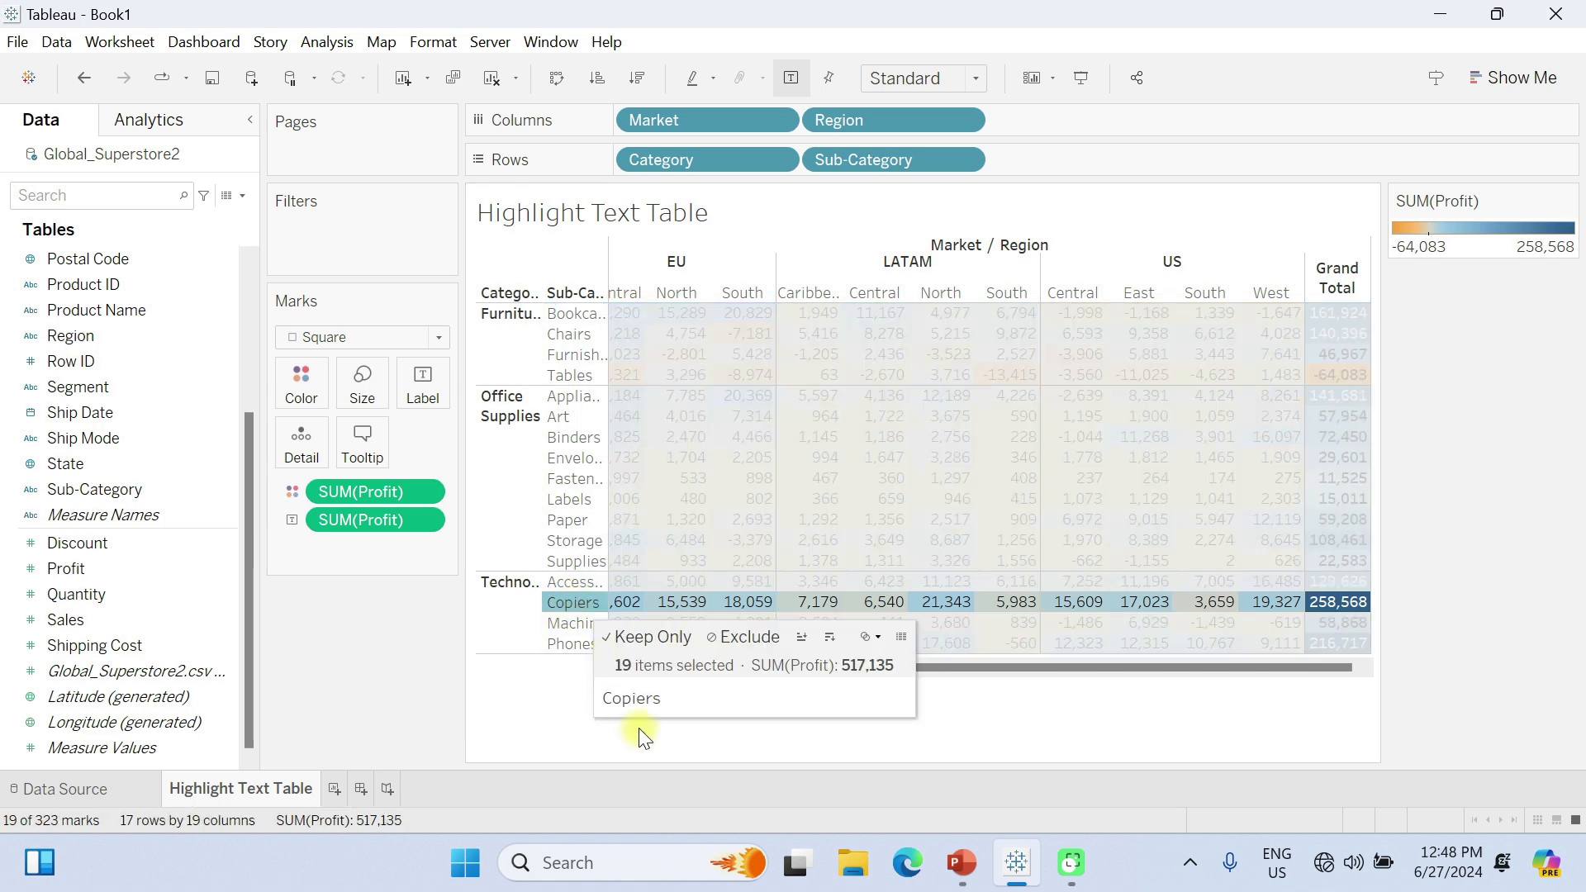
left_click(1115, 727)
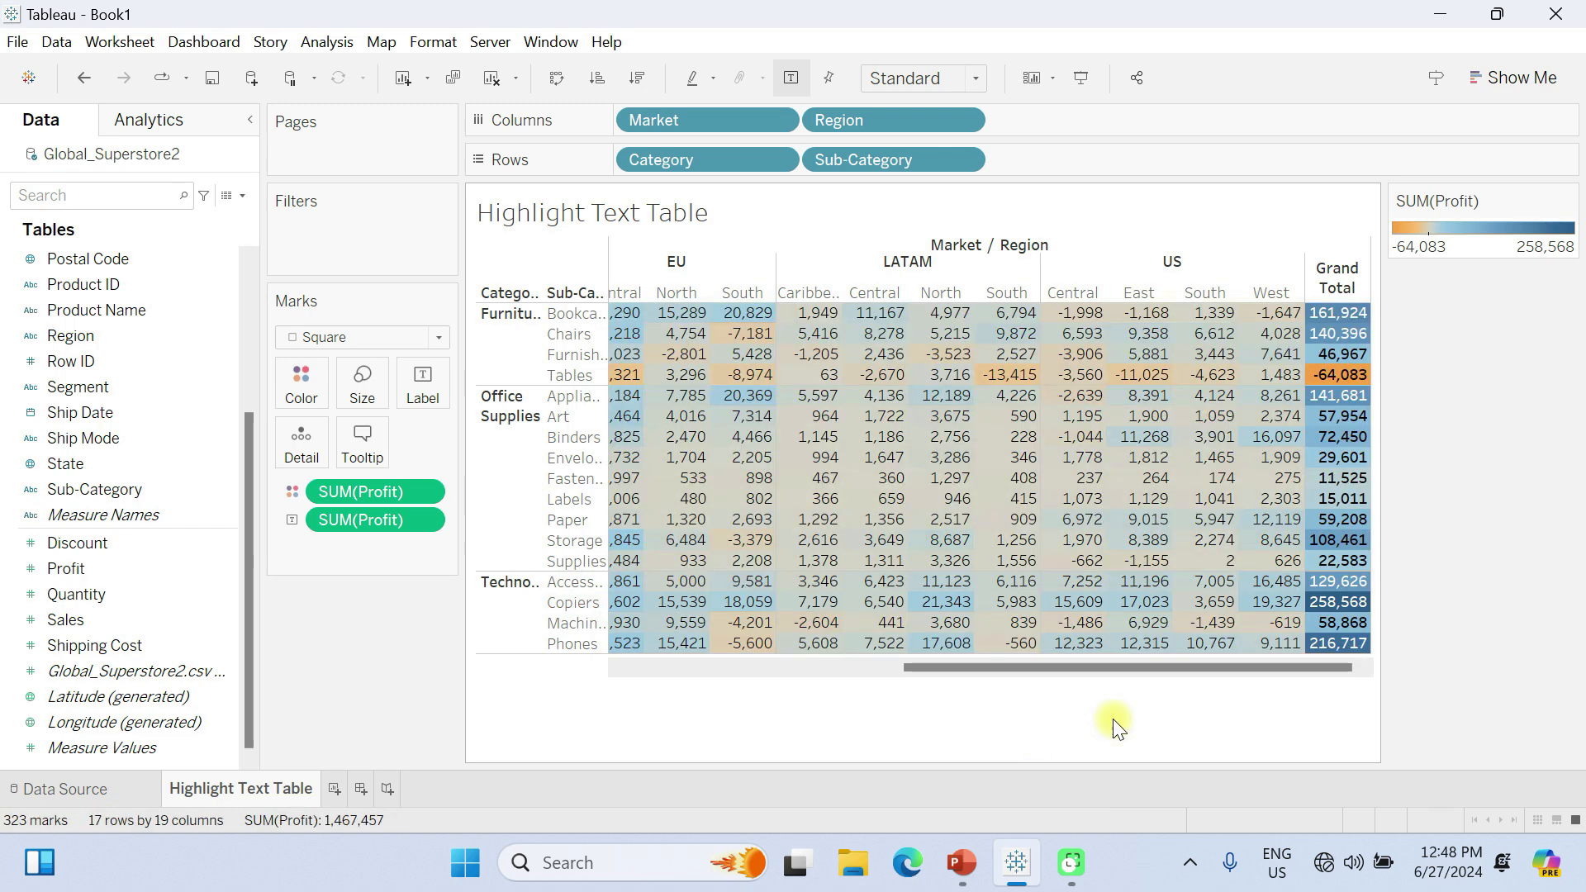